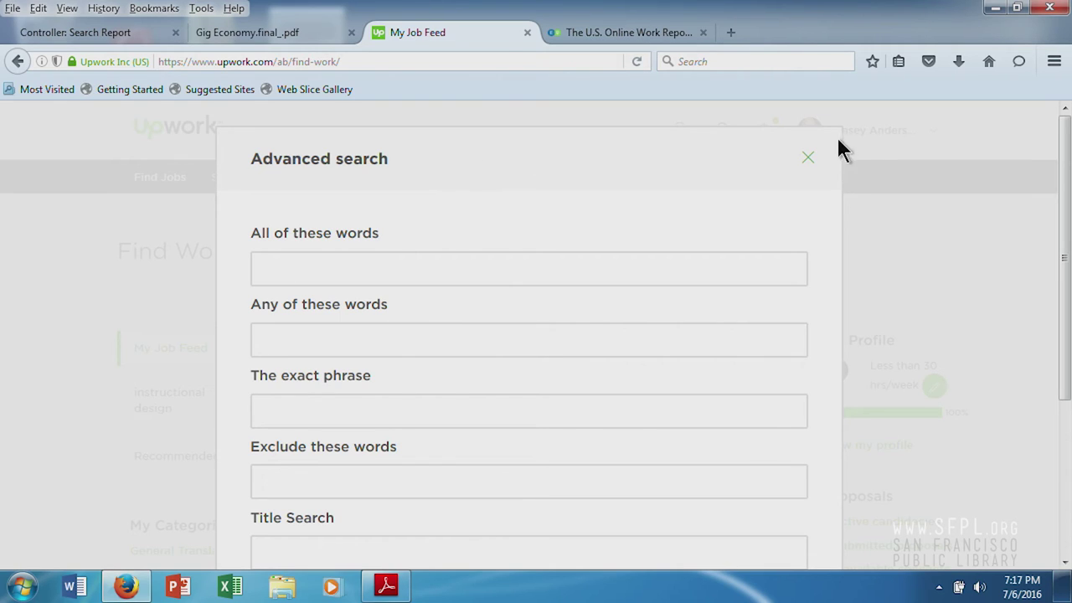
- Close the advanced search form, search the job listings for "editing" and look over the results
click(806, 159)
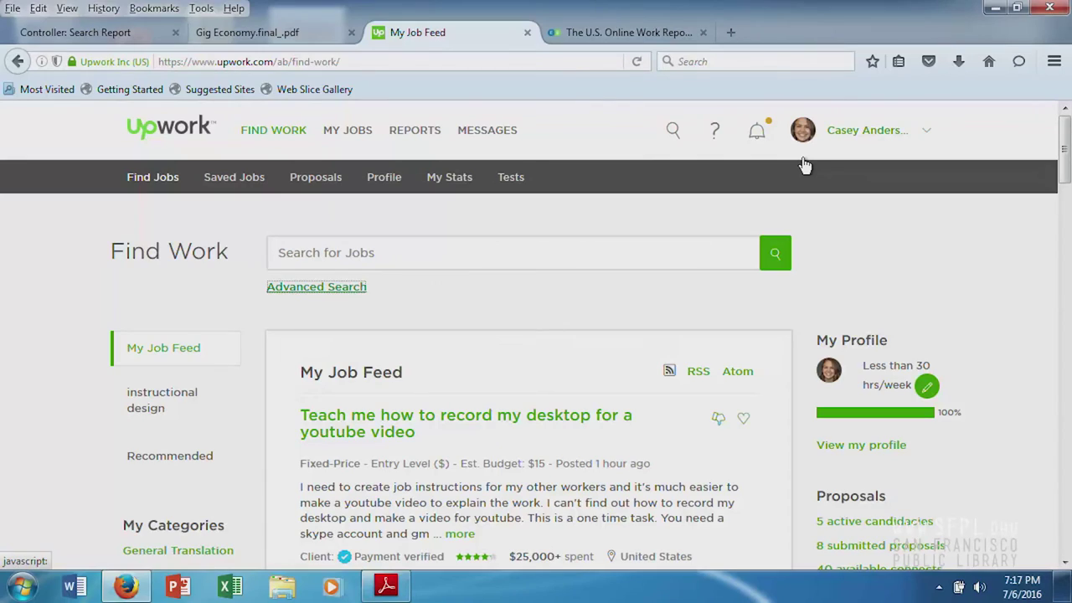
click(426, 255)
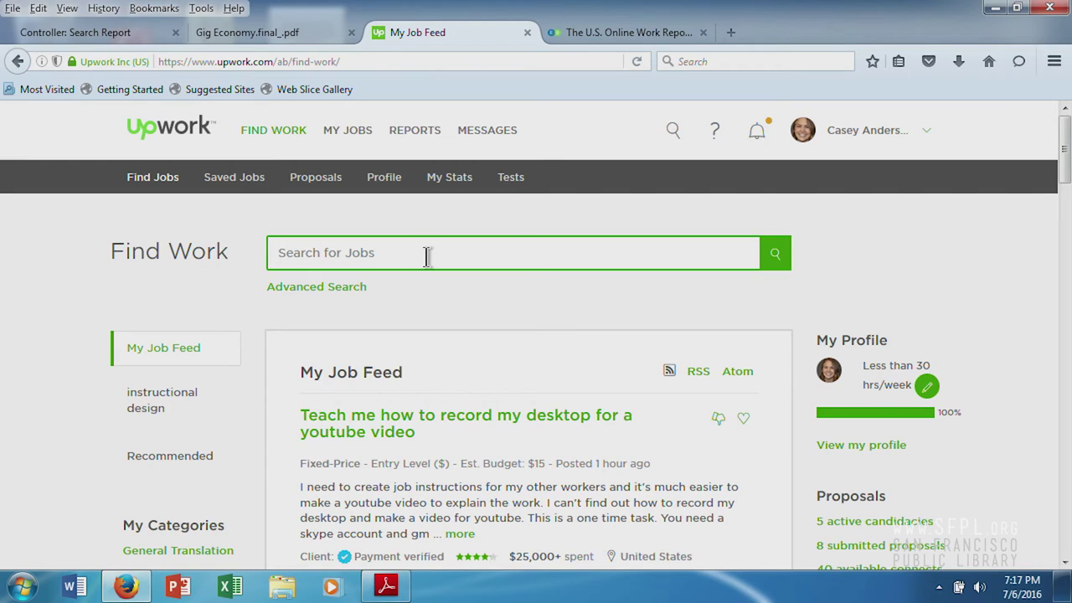
text(editing)
key(Return)
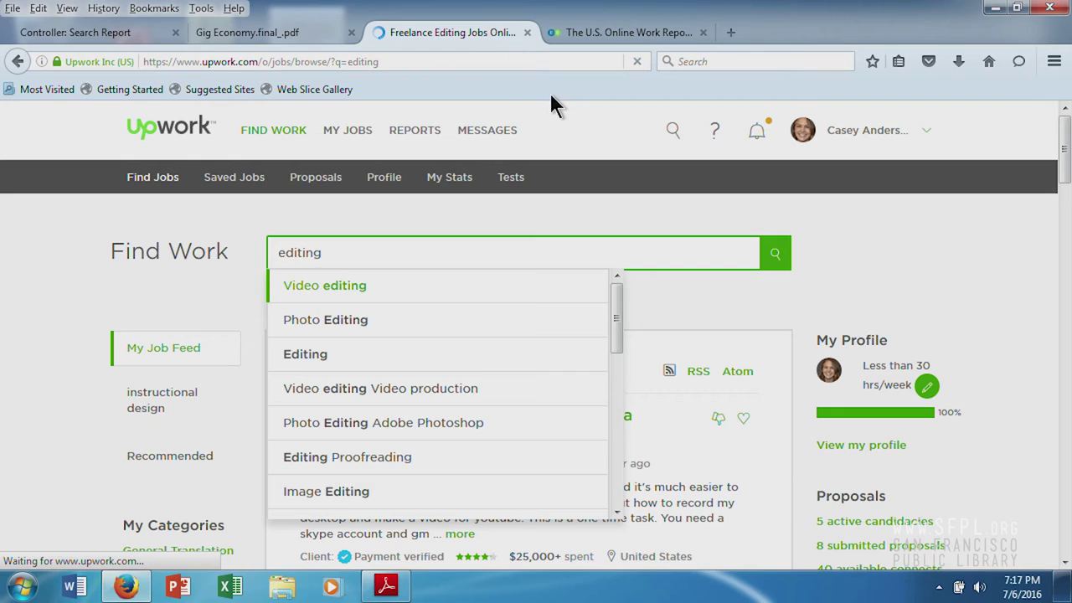
scroll(716, 276, down, 2)
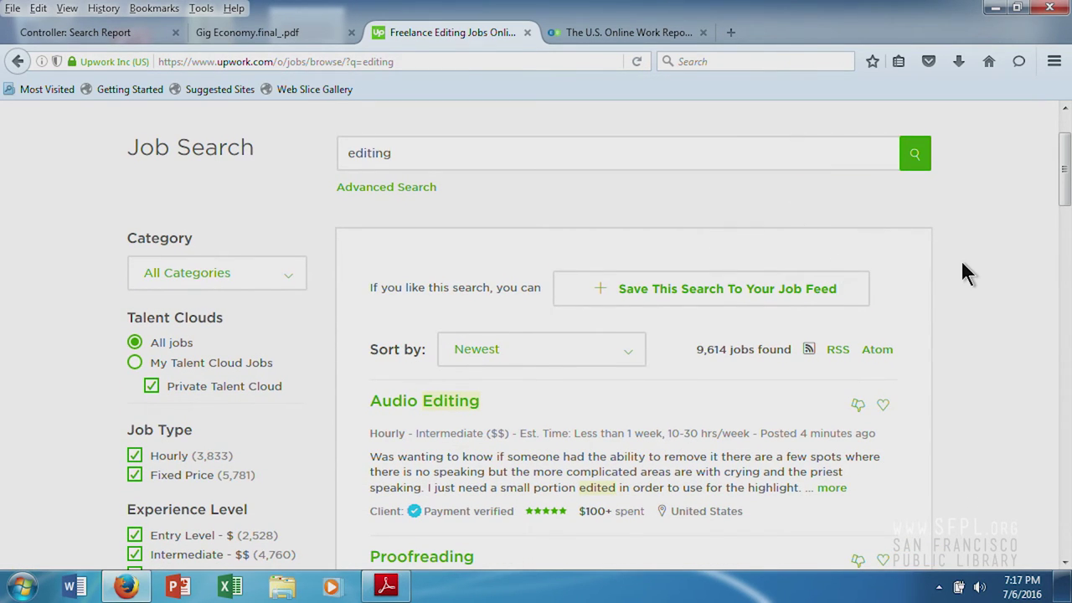
scroll(963, 268, down, 4)
scroll(961, 261, up, 6)
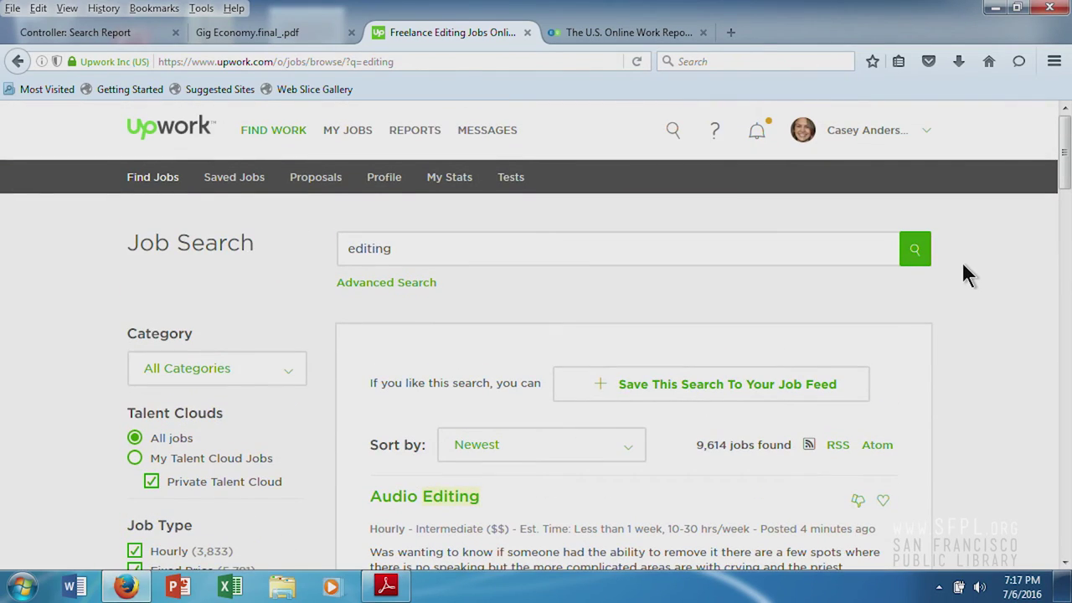
scroll(1022, 422, down, 4)
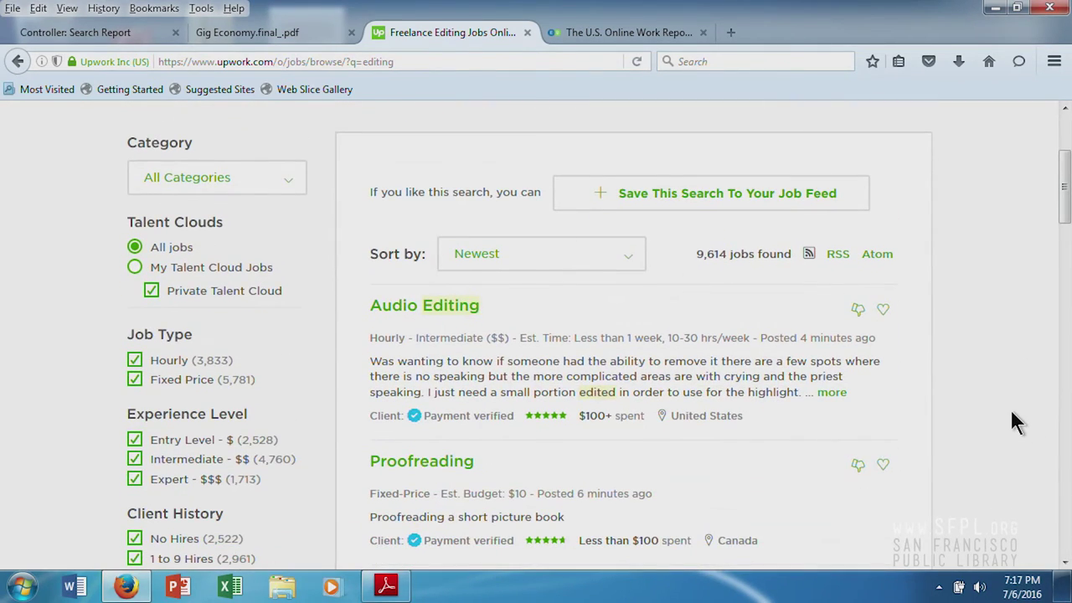
scroll(962, 418, up, 4)
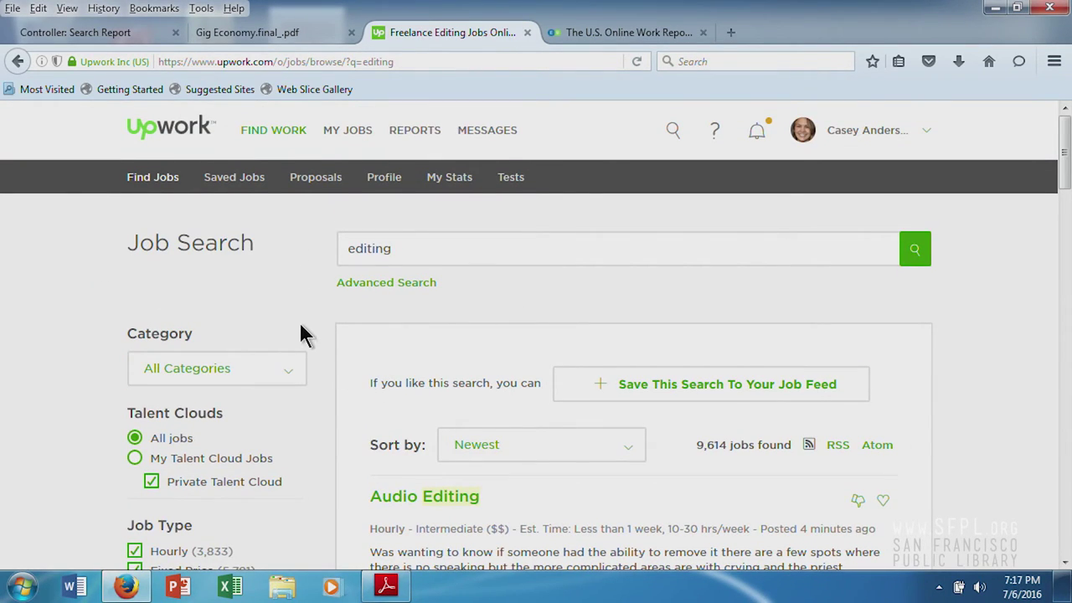
- Open the advanced search form, review its word, phrase, title and skills fields, and close it without searching
click(386, 283)
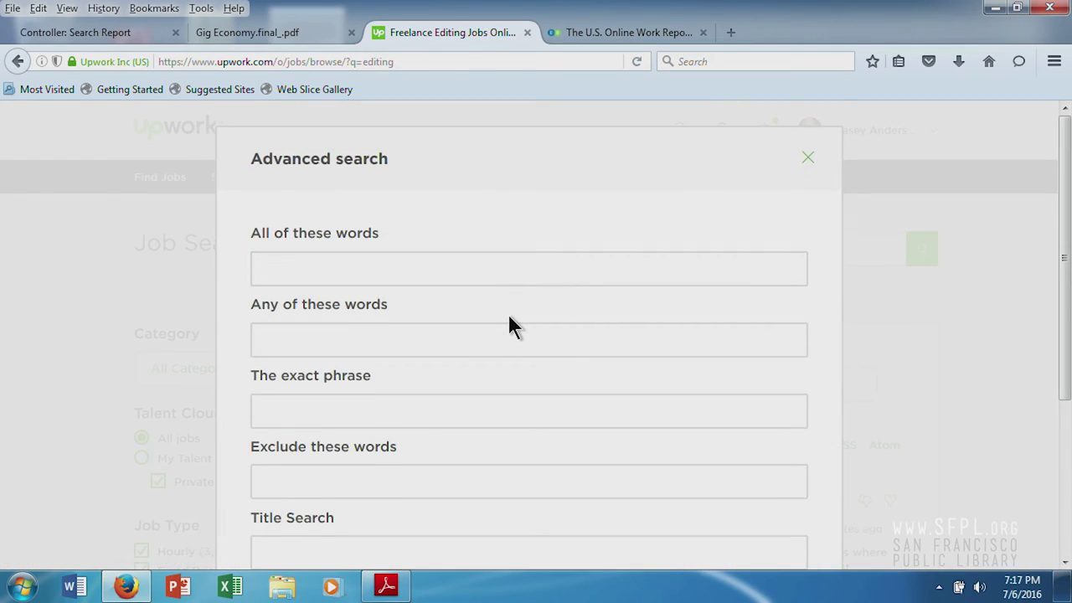
scroll(508, 302, down, 3)
scroll(741, 440, up, 3)
scroll(536, 350, down, 4)
click(346, 420)
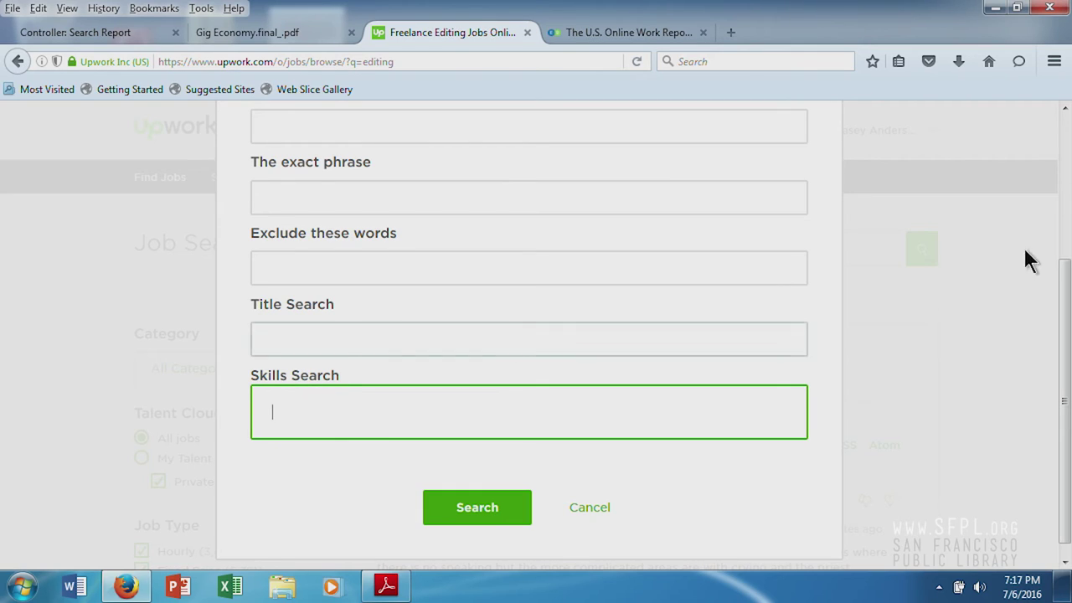
scroll(871, 201, up, 3)
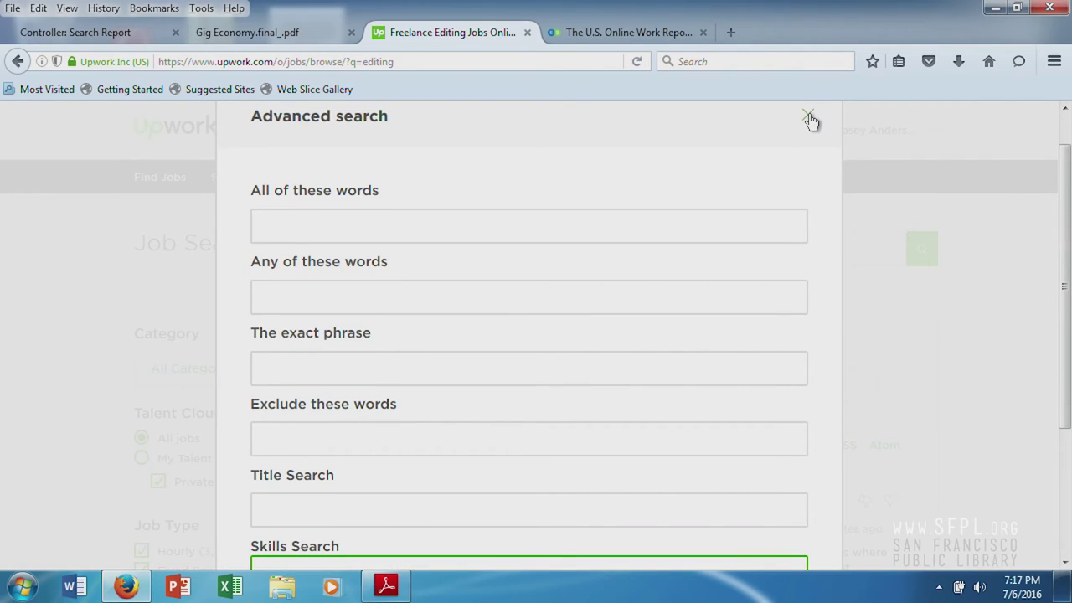
click(808, 117)
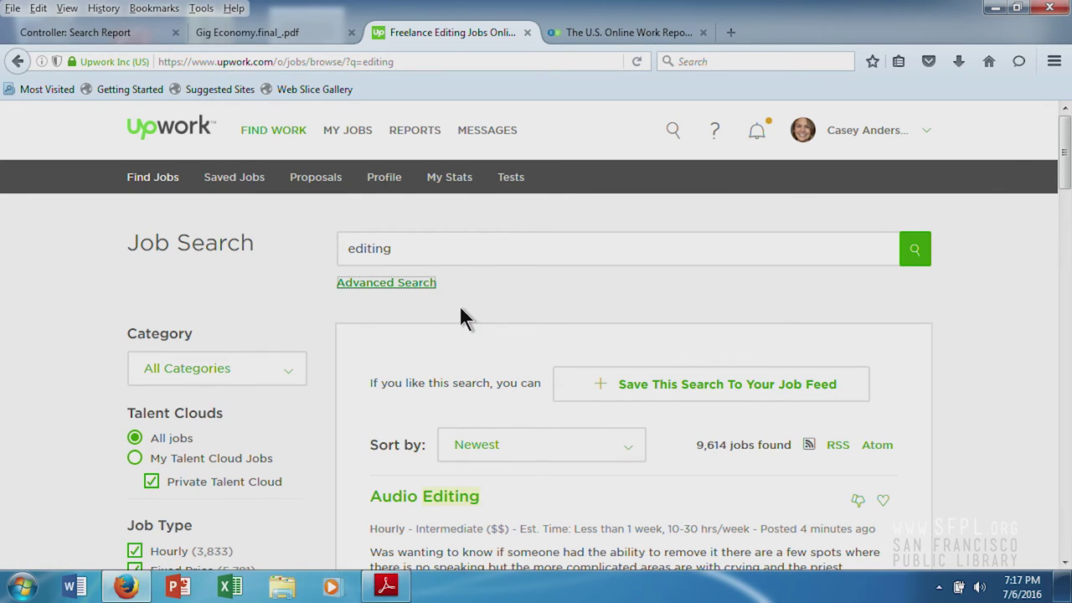
- Review the available job categories and filter the editing results by the Writing category
scroll(466, 305, down, 2)
click(261, 186)
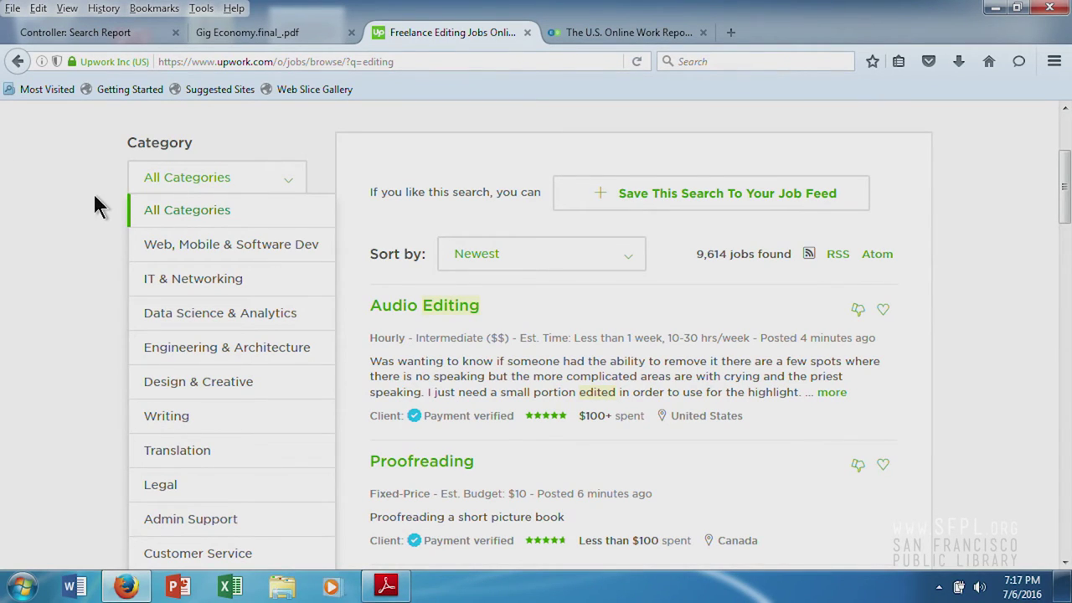
scroll(93, 206, down, 1)
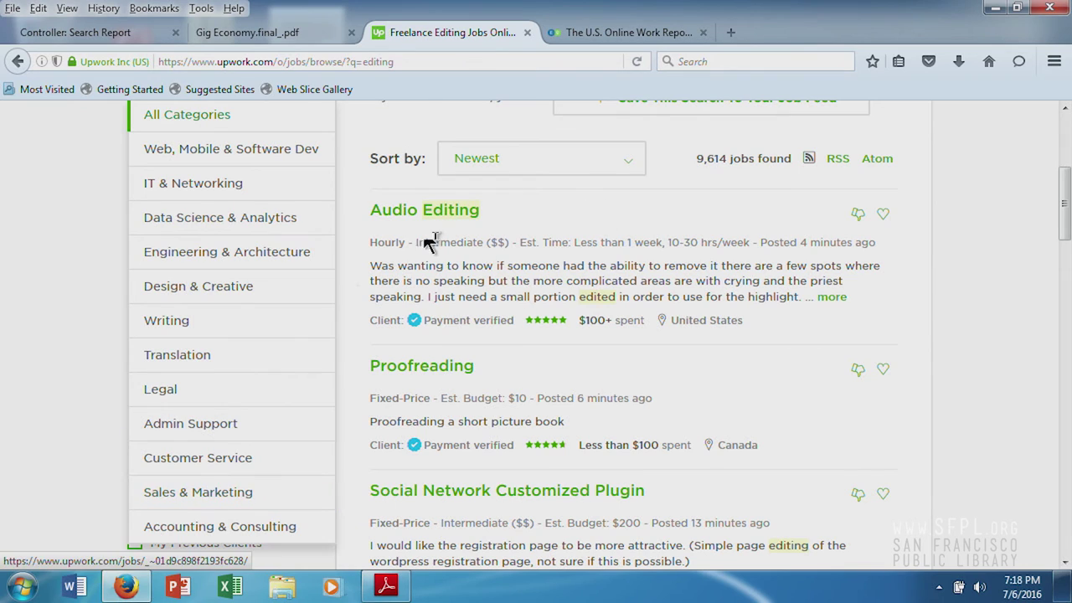
scroll(469, 237, up, 4)
scroll(292, 372, down, 3)
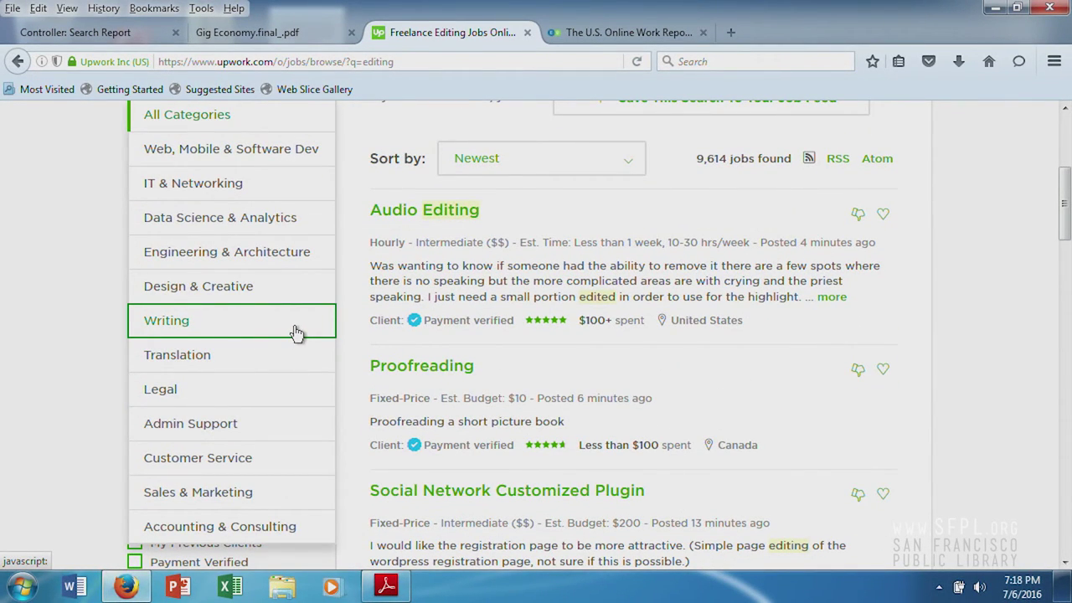
click(233, 325)
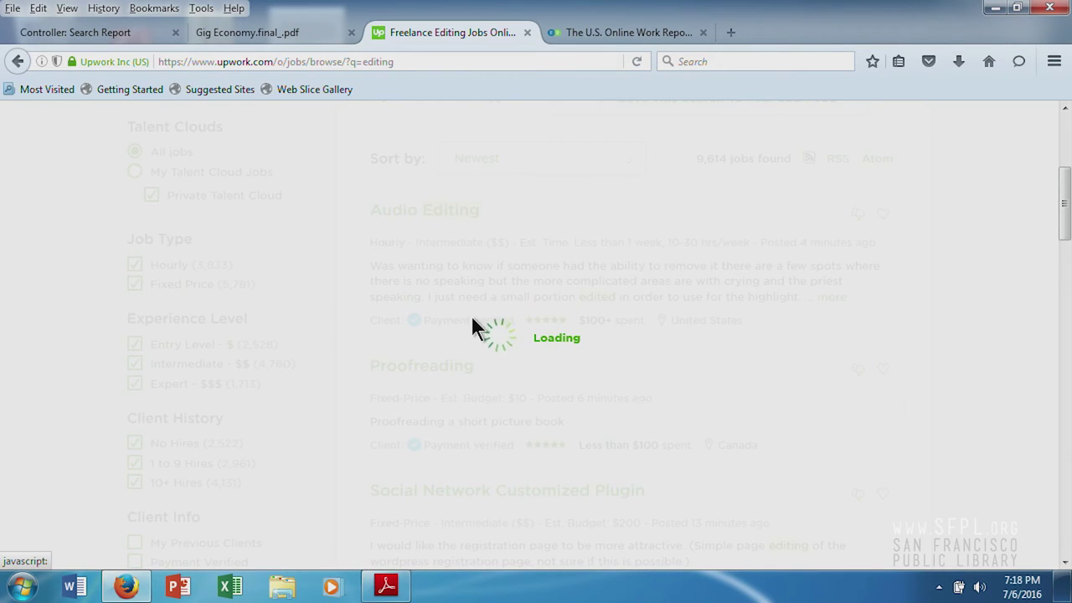
- Review the Writing subcategories and narrow the results to Editing & Proofreading
scroll(490, 327, down, 2)
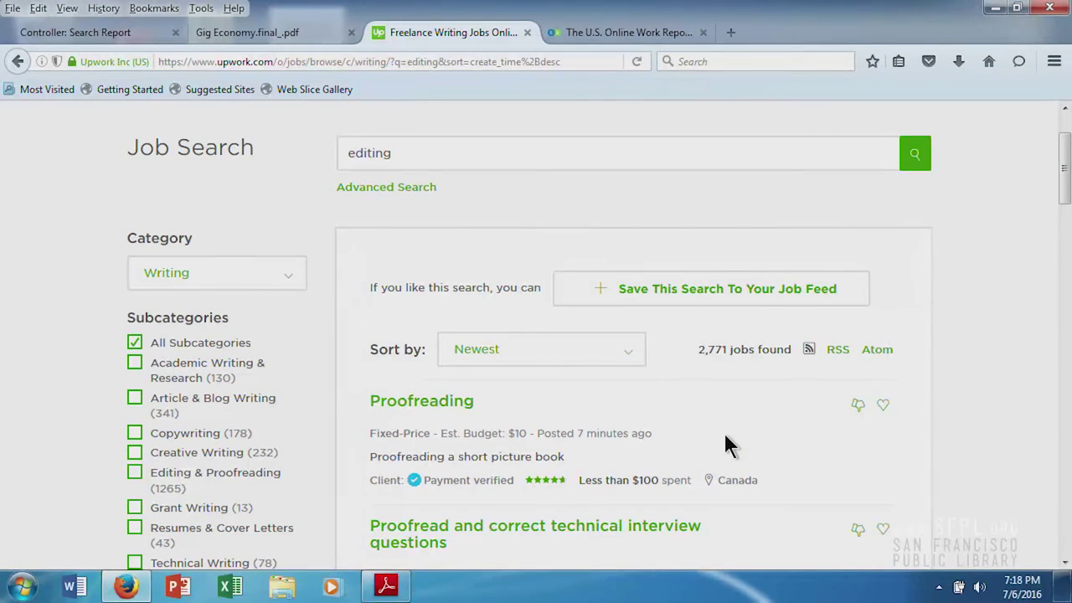
scroll(614, 331, down, 2)
drag(245, 221, 121, 215)
click(120, 215)
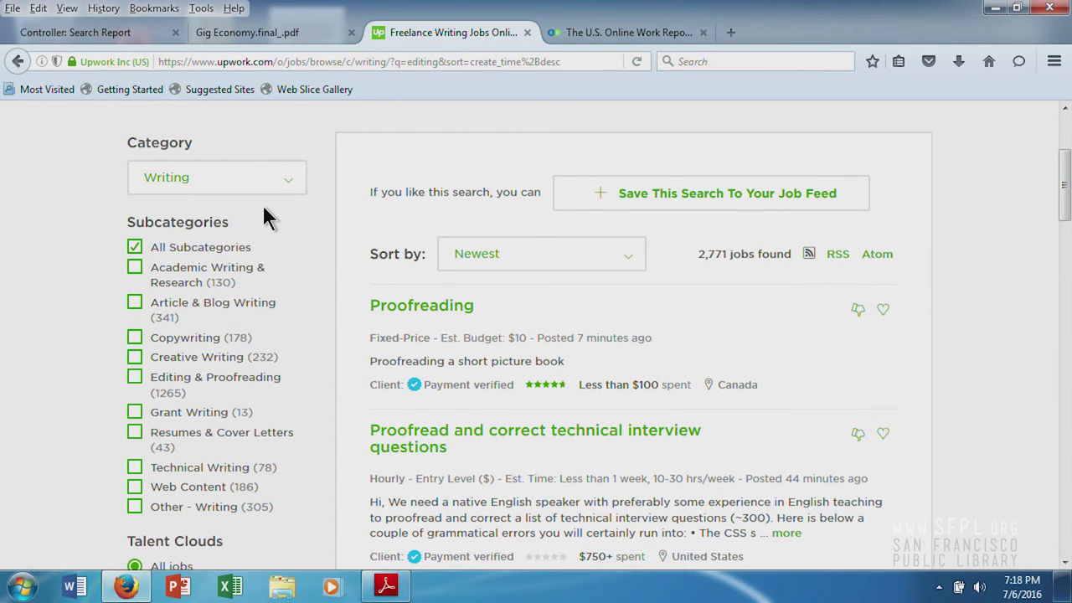
scroll(237, 221, down, 4)
scroll(214, 185, up, 2)
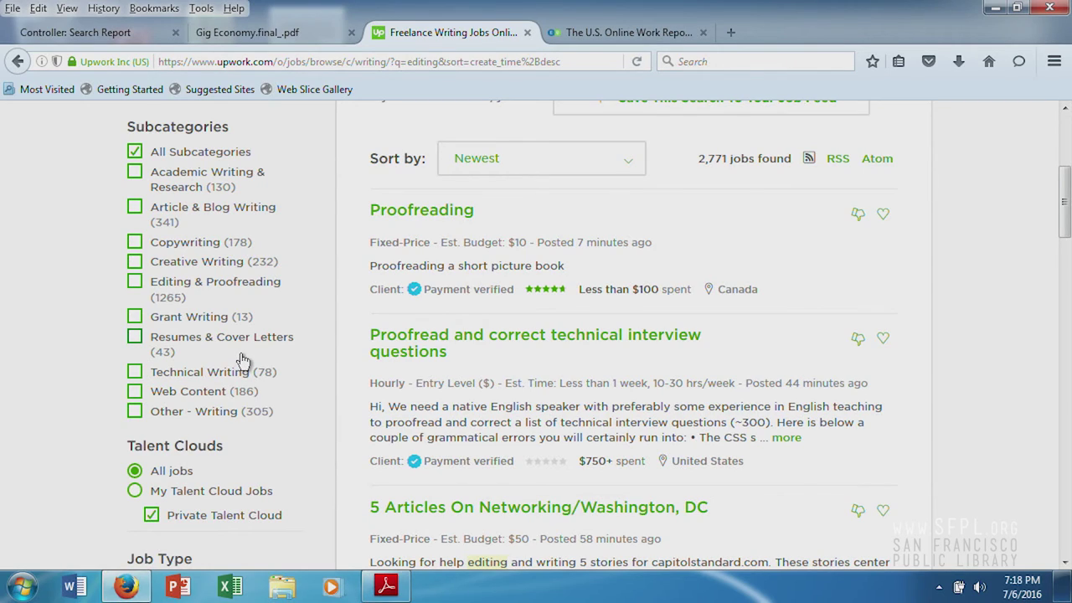
click(134, 283)
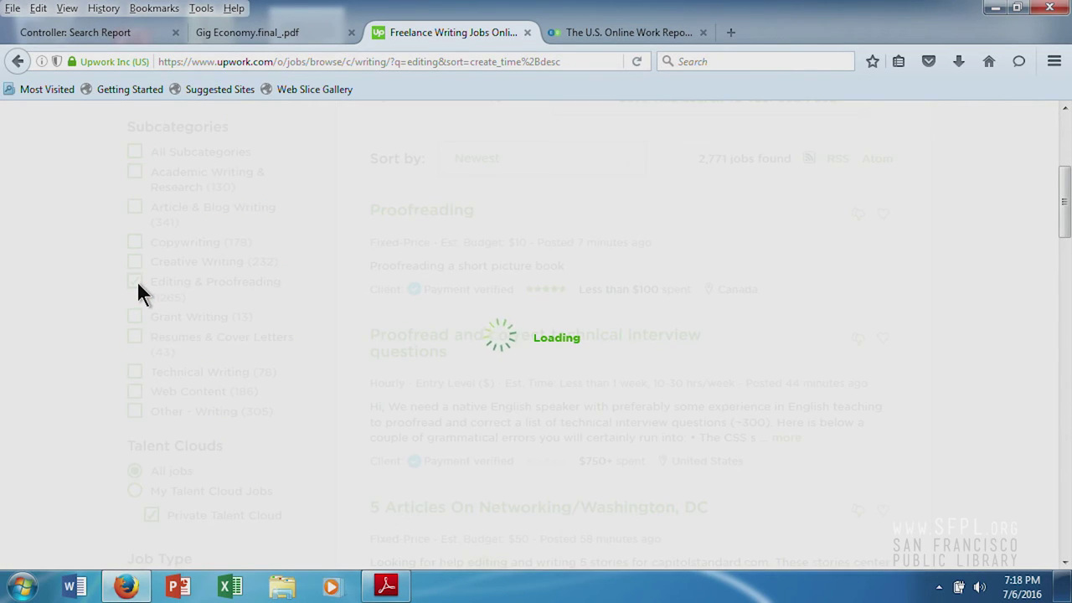
- Examine the first Proofreading listing's posting time, price type and client payment verification
scroll(436, 311, down, 2)
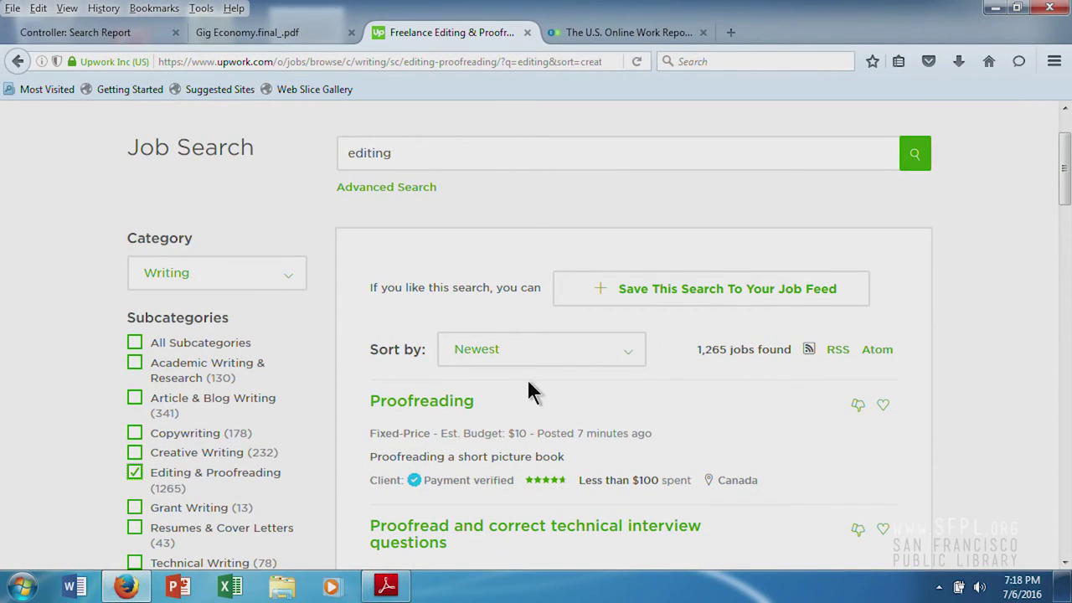
scroll(660, 407, down, 2)
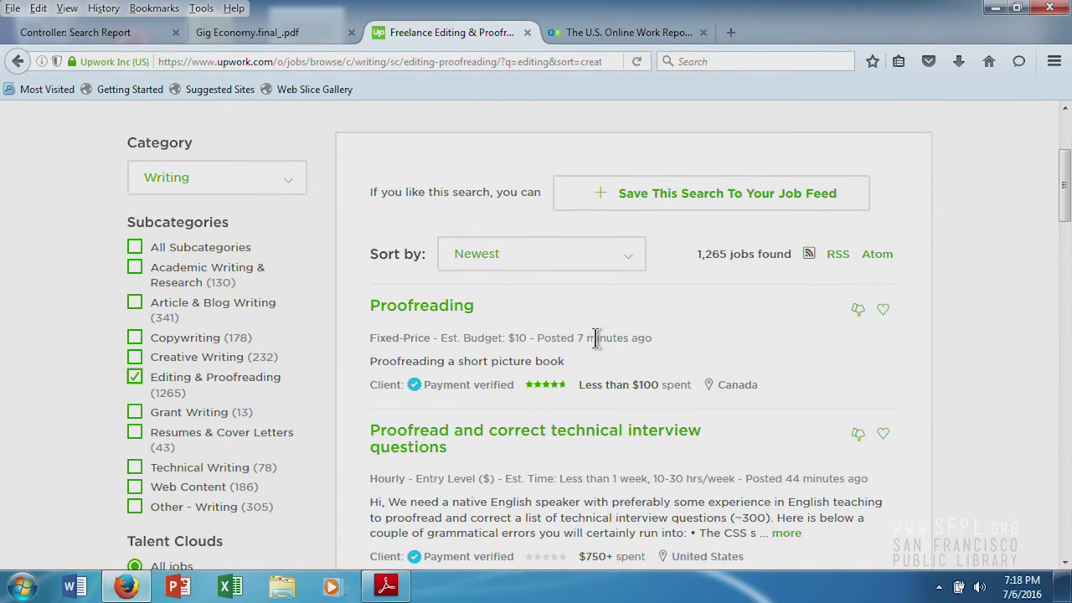
drag(535, 337, 633, 336)
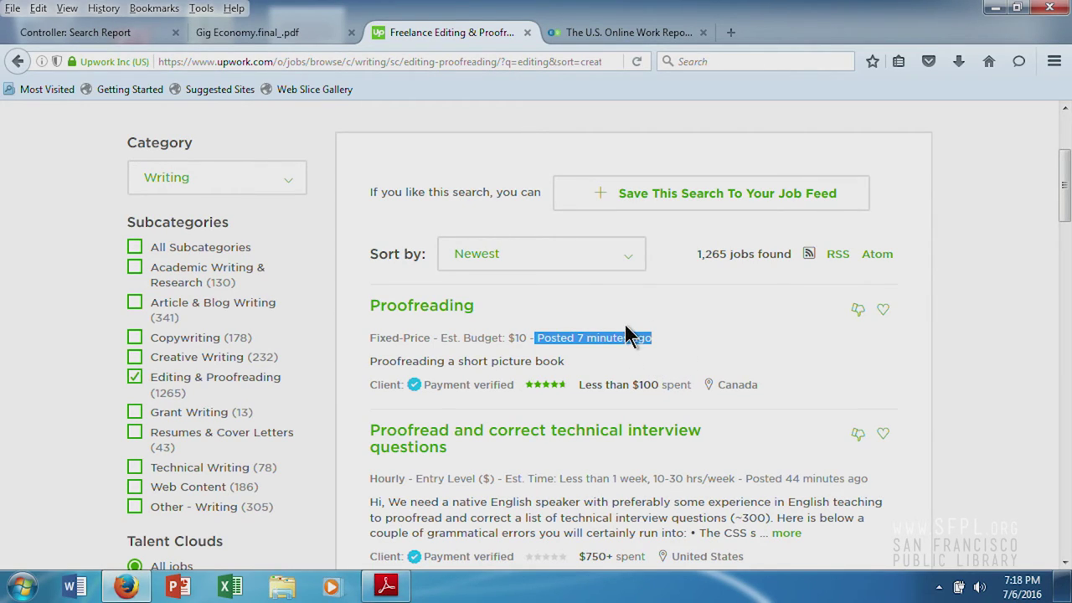
click(586, 336)
mouse_move(531, 337)
mouse_down()
mouse_move(430, 337)
mouse_move(537, 337)
mouse_up()
click(431, 338)
click(538, 344)
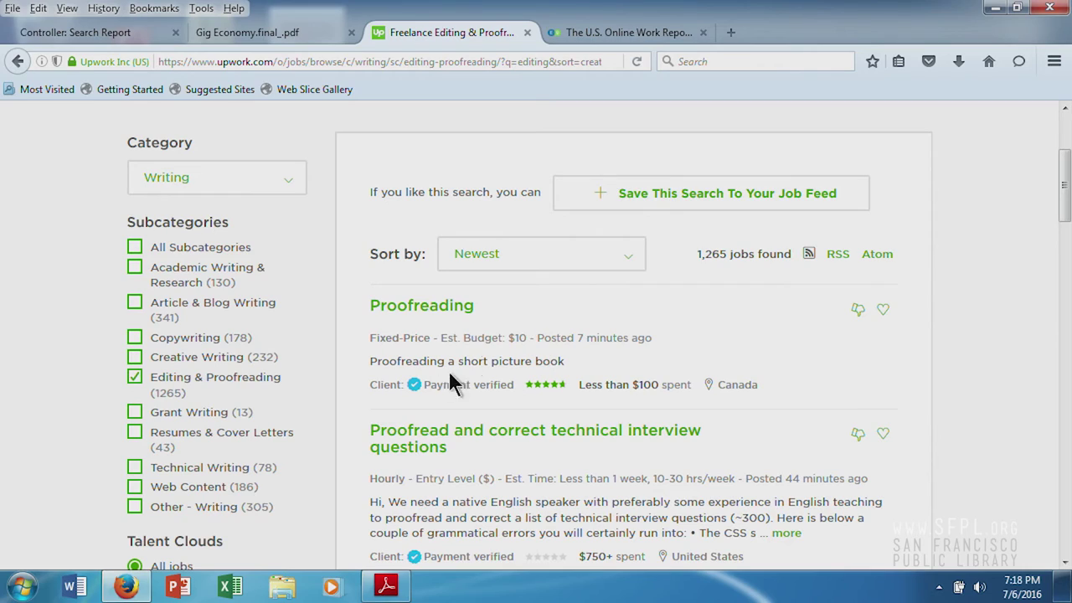
drag(405, 384, 507, 384)
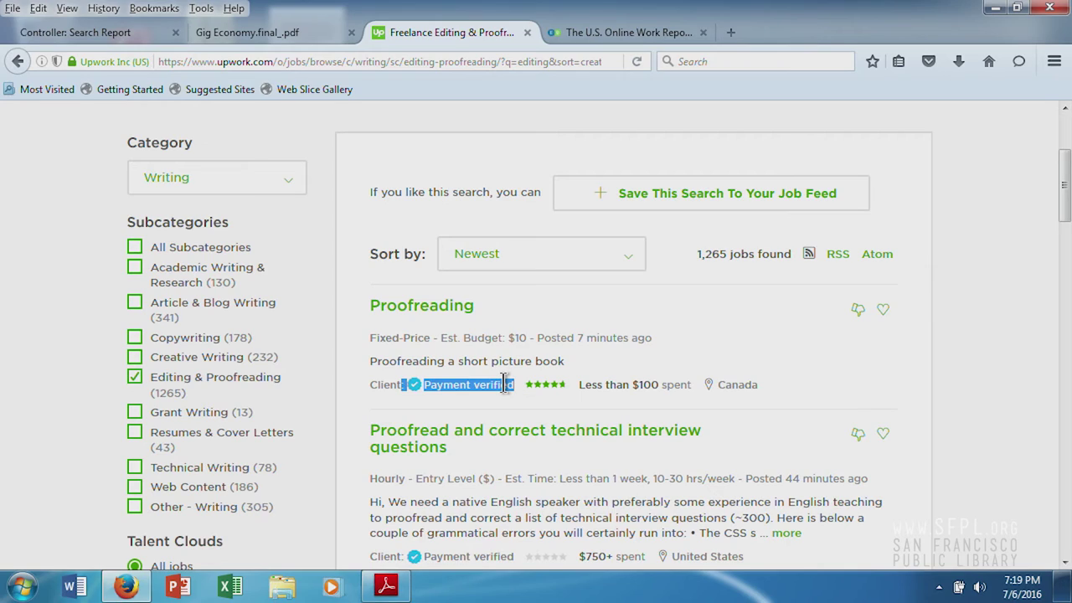
click(516, 387)
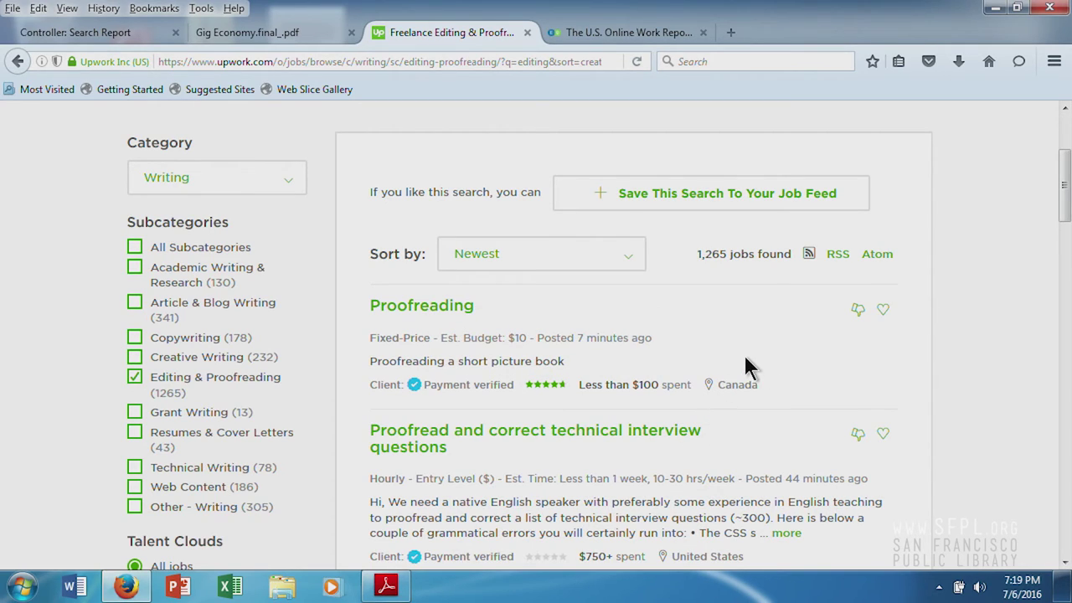
- Open the Proofreading job posting and examine the client's membership date, jobs posted and total spent
click(470, 309)
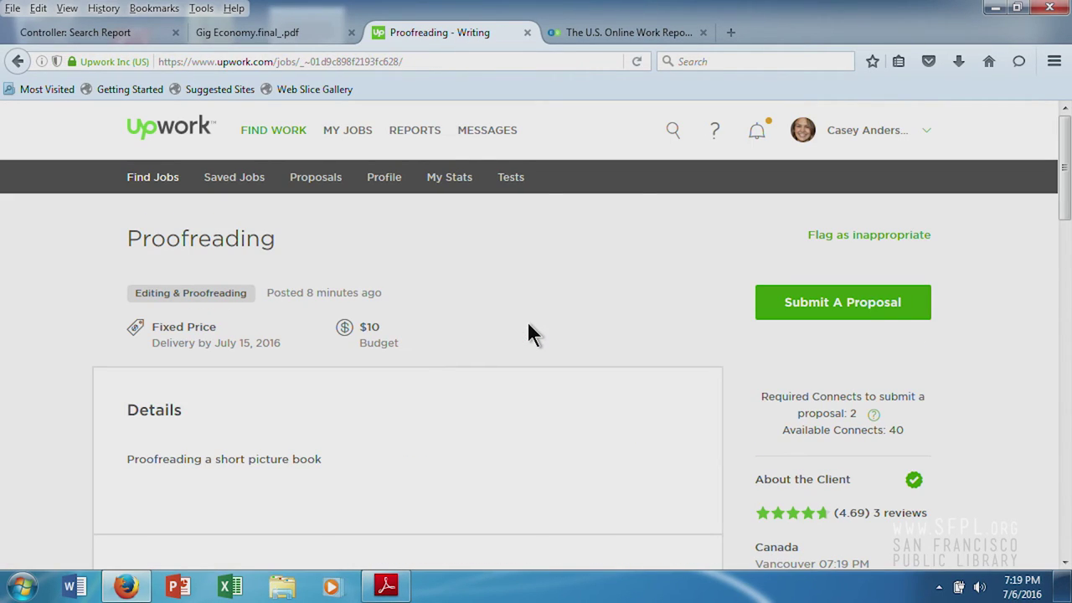
scroll(466, 301, down, 2)
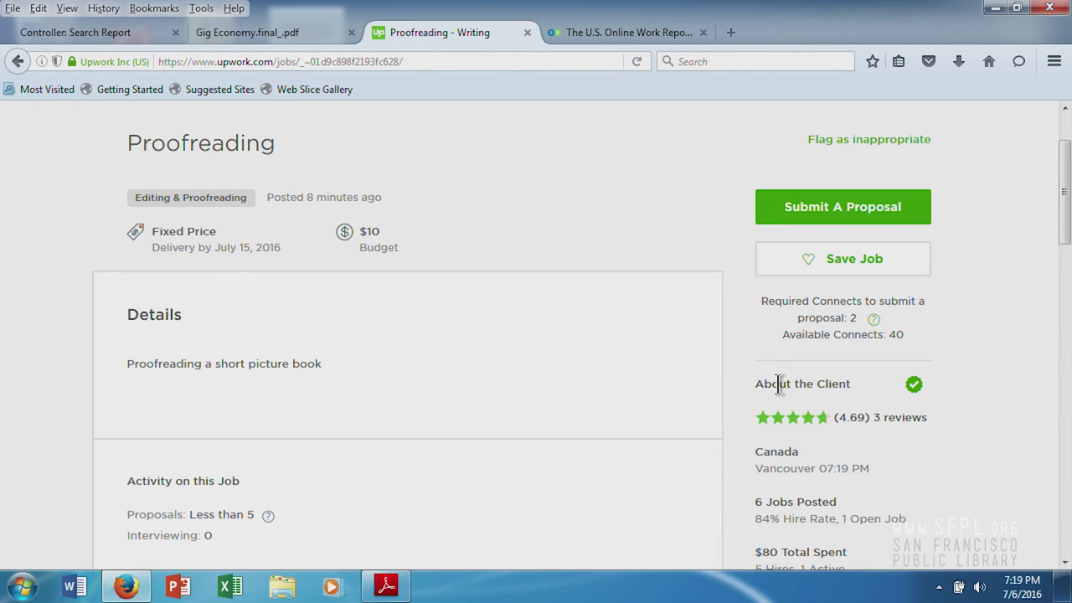
scroll(736, 318, down, 2)
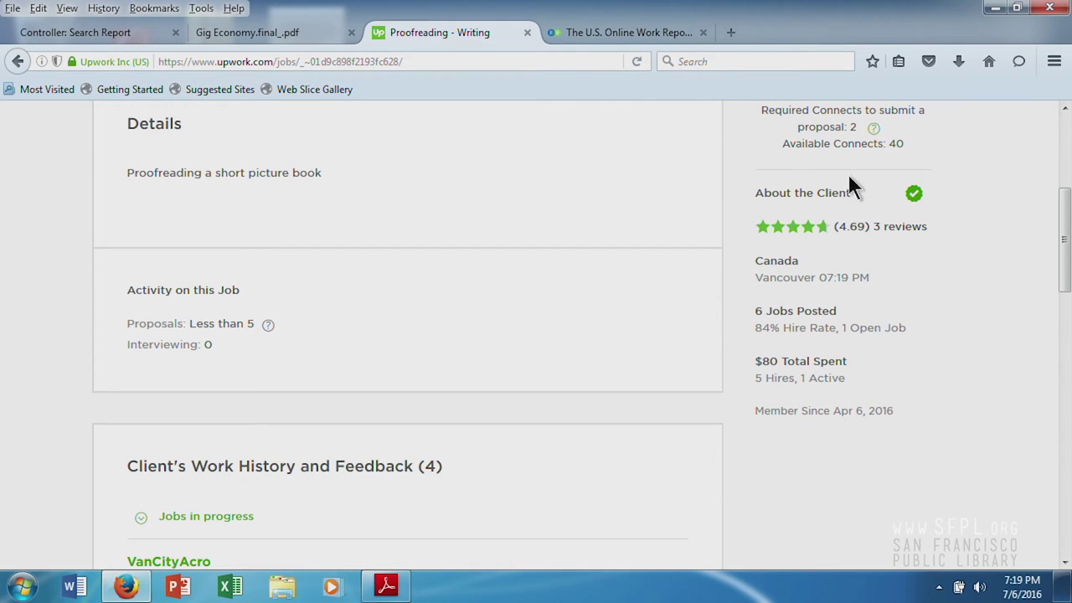
drag(908, 410, 744, 416)
click(745, 416)
mouse_move(913, 194)
drag(849, 316, 787, 308)
click(787, 308)
drag(848, 361, 756, 363)
click(774, 361)
- Review the client's work history, freelancer feedback and other open jobs in the Proofreading posting
scroll(595, 355, down, 4)
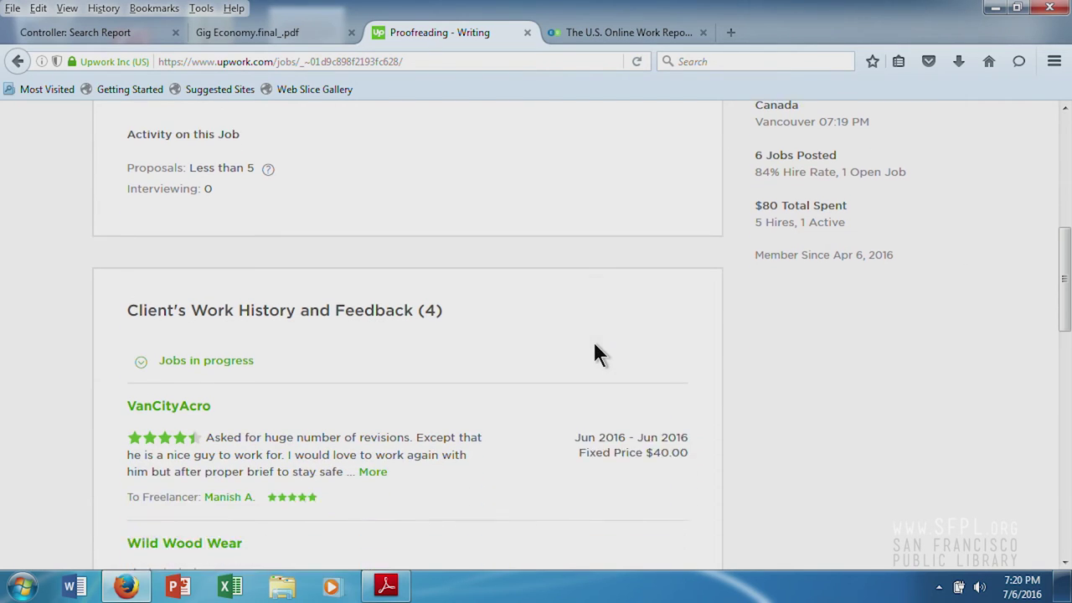
scroll(537, 362, down, 2)
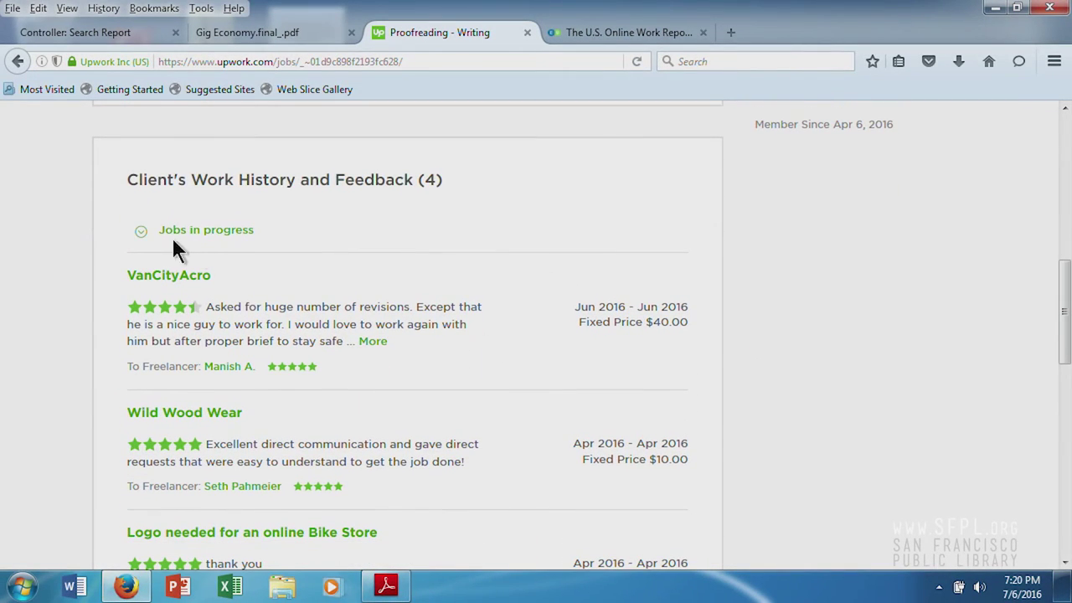
scroll(222, 318, down, 4)
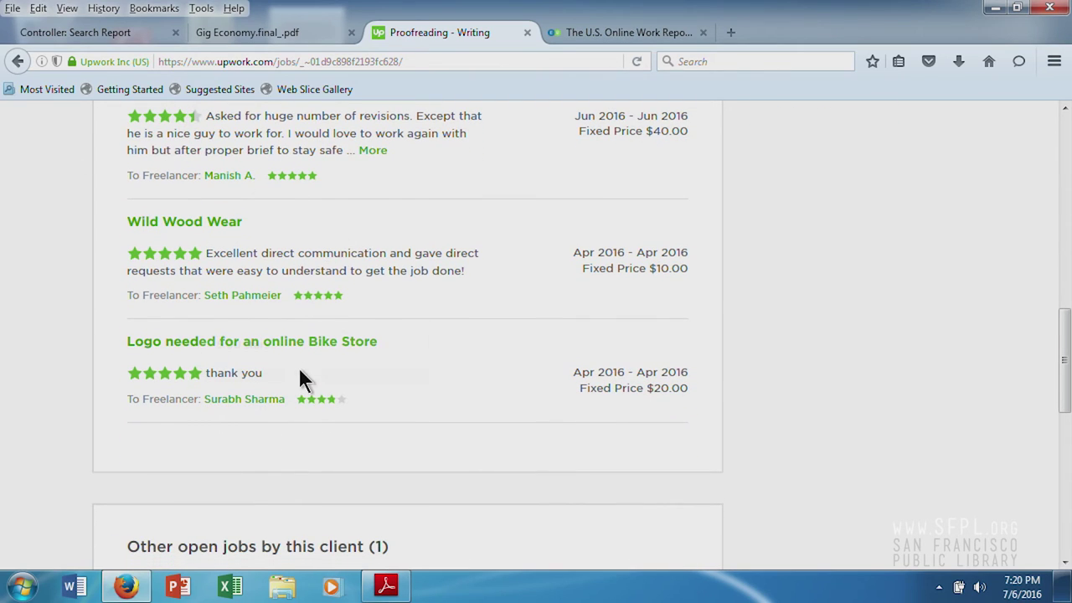
scroll(410, 371, up, 4)
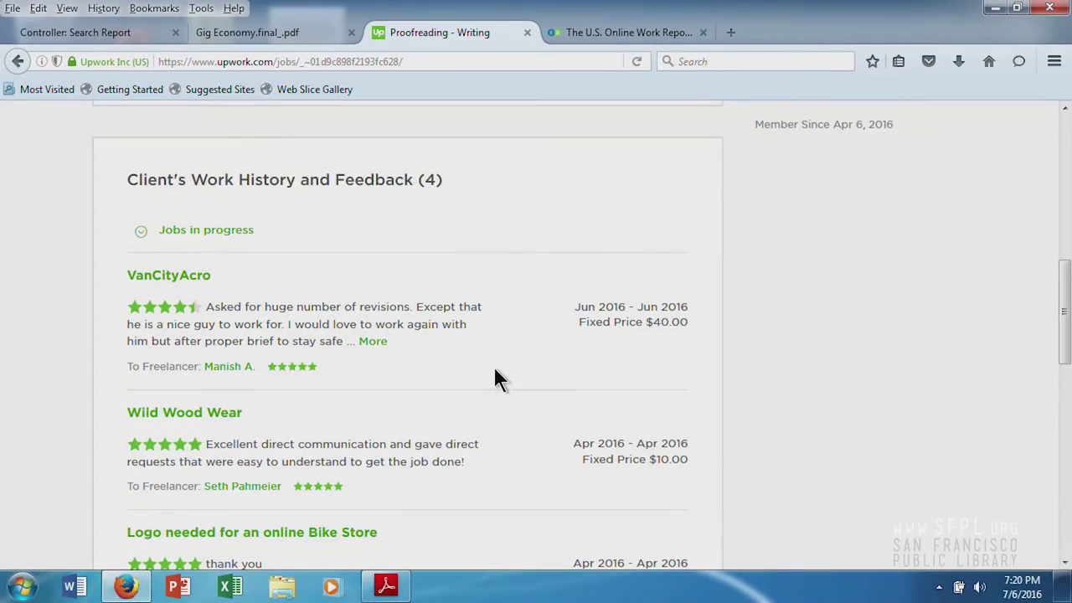
scroll(519, 360, down, 4)
scroll(576, 354, down, 4)
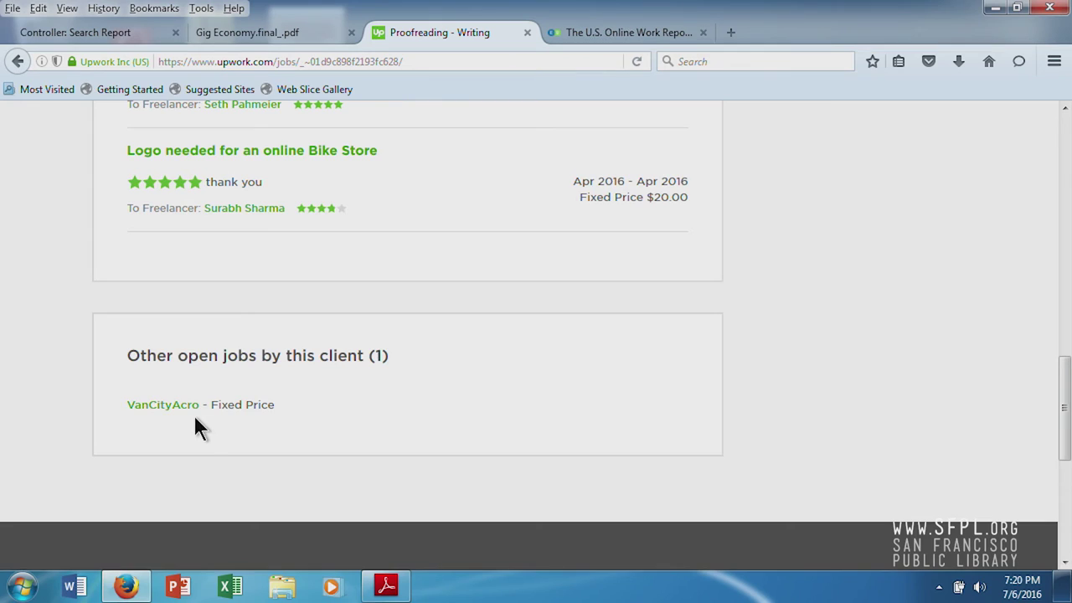
- Start submitting a proposal for the Proofreading job
scroll(545, 356, up, 12)
scroll(541, 355, up, 8)
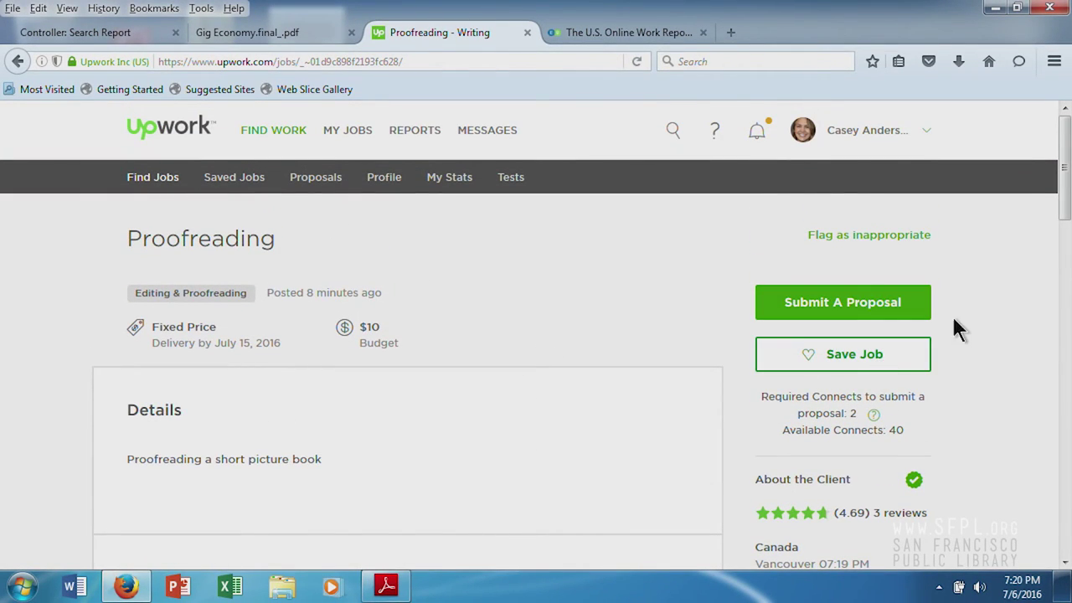
click(919, 307)
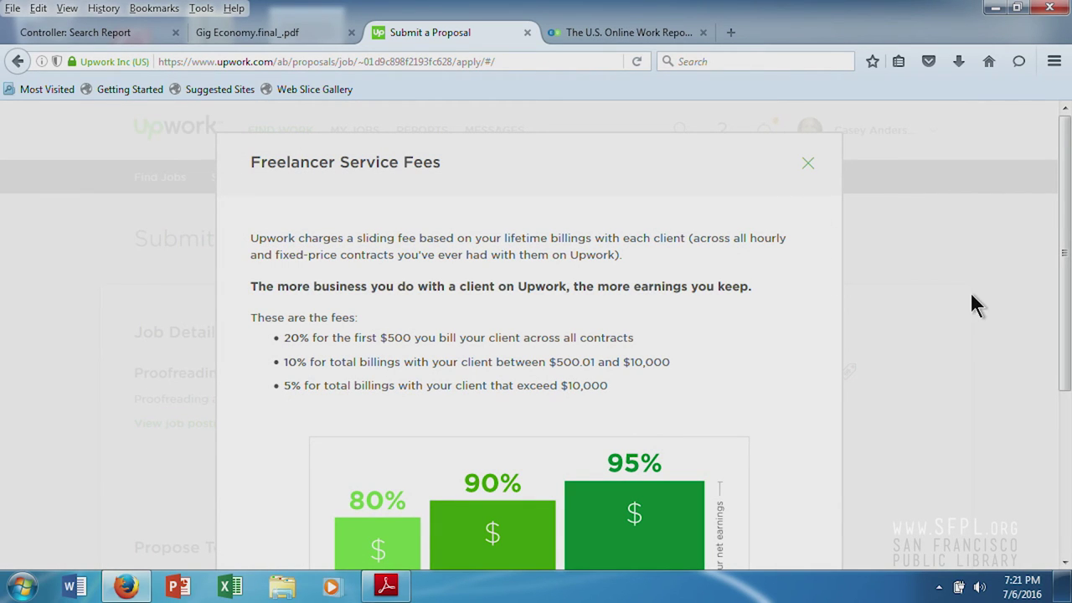
- Review the sliding Freelancer Service Fees for each billing tier and close the fee explanation
scroll(973, 273, down, 1)
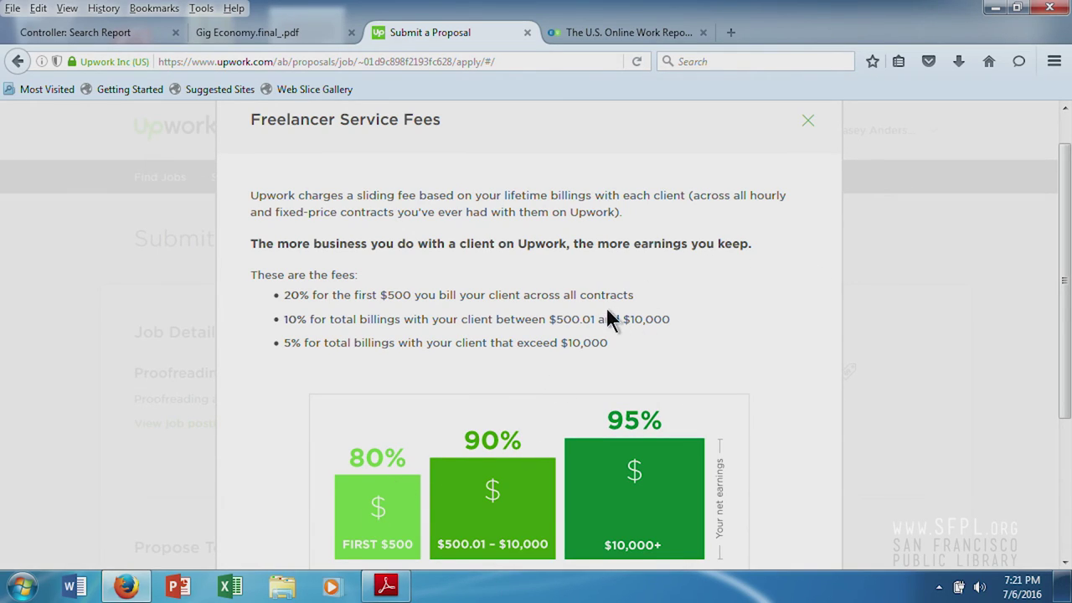
drag(283, 276, 358, 276)
click(424, 304)
click(806, 123)
- Review the Proofreading proposal's job details, required Connects, client budget and bid amount
scroll(592, 409, down, 3)
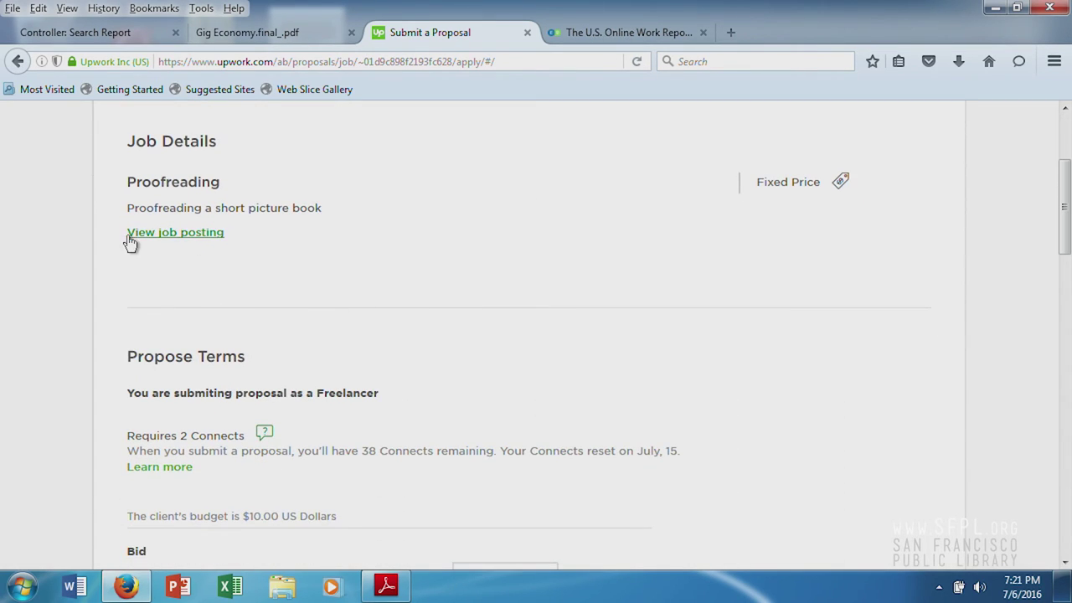
scroll(446, 397, down, 3)
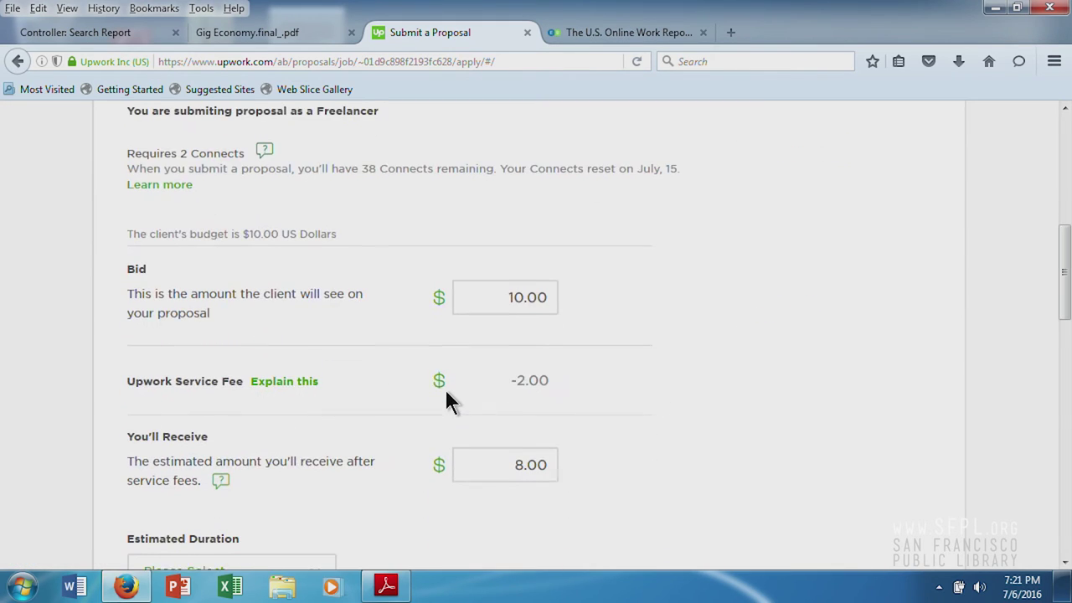
click(544, 283)
drag(496, 292, 677, 293)
click(650, 295)
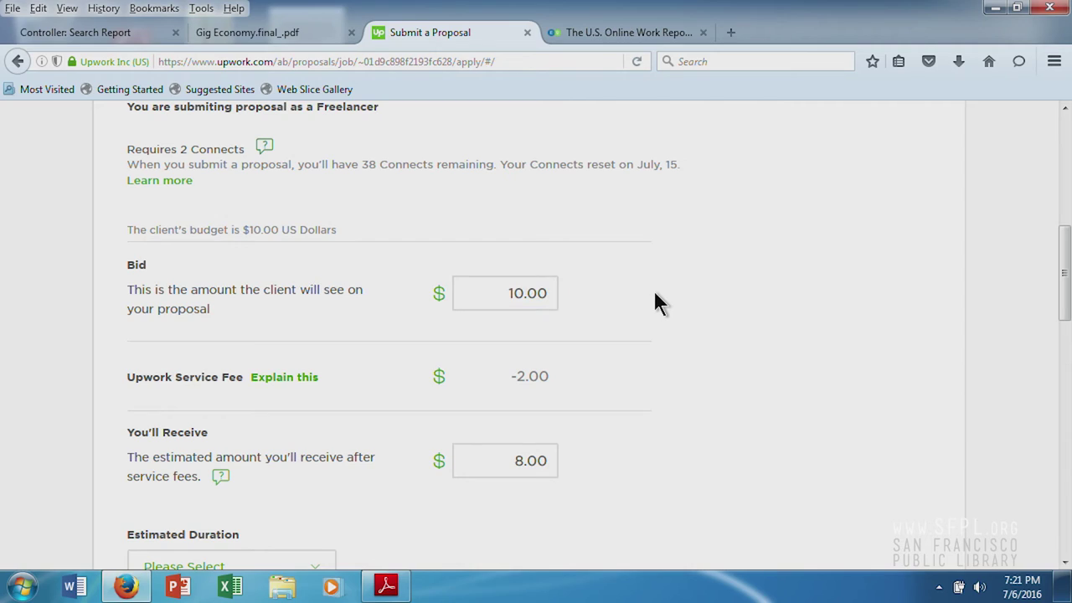
drag(546, 299, 501, 296)
click(740, 324)
click(522, 290)
double_click(517, 292)
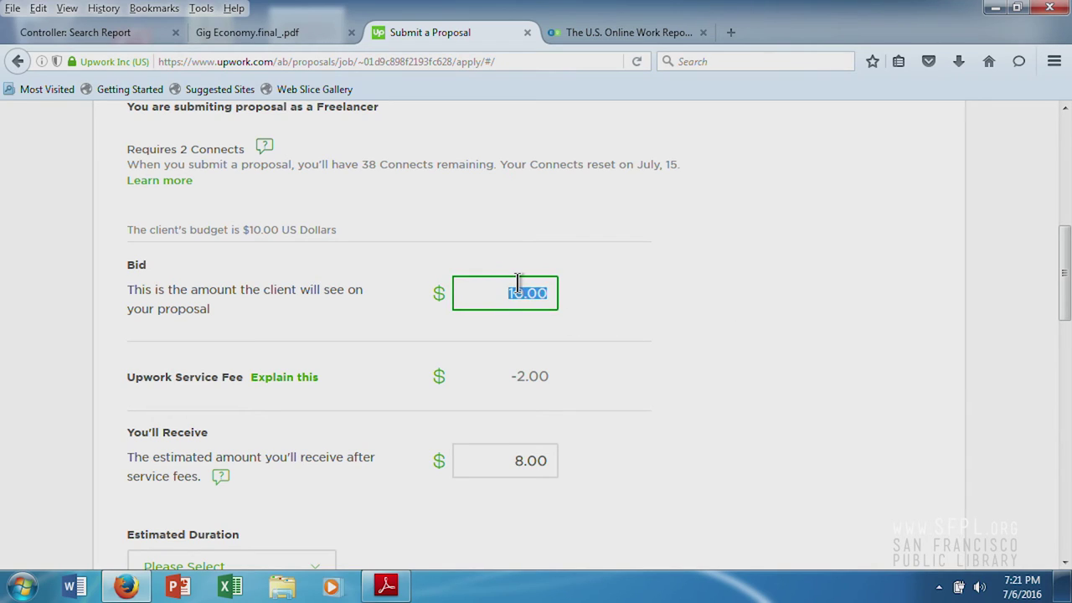
click(647, 334)
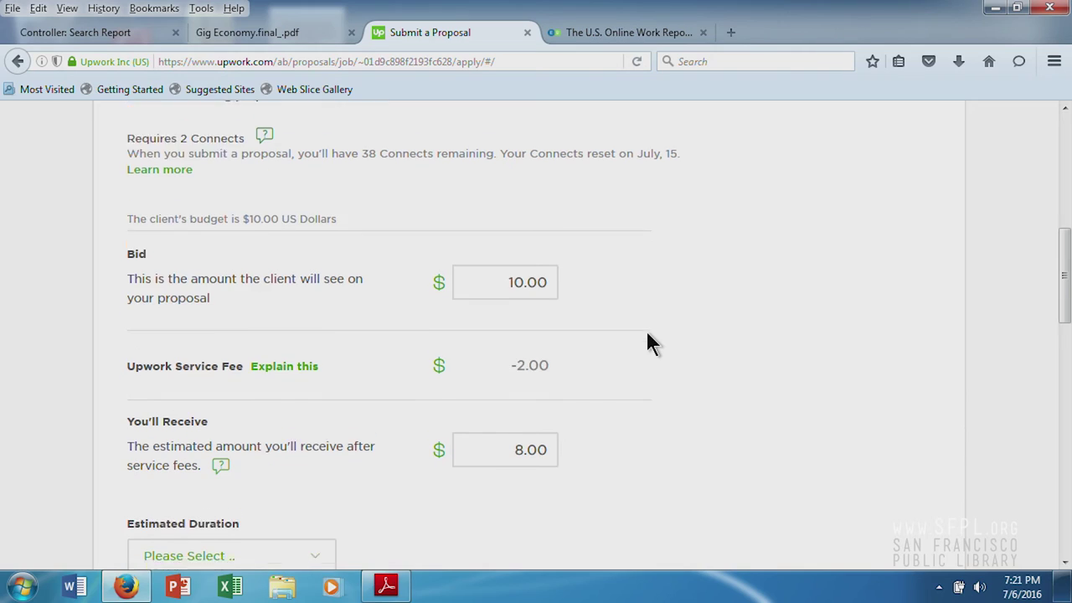
- Compare the bid with the Upwork service fee and the estimated amount received after fees
scroll(586, 327, down, 3)
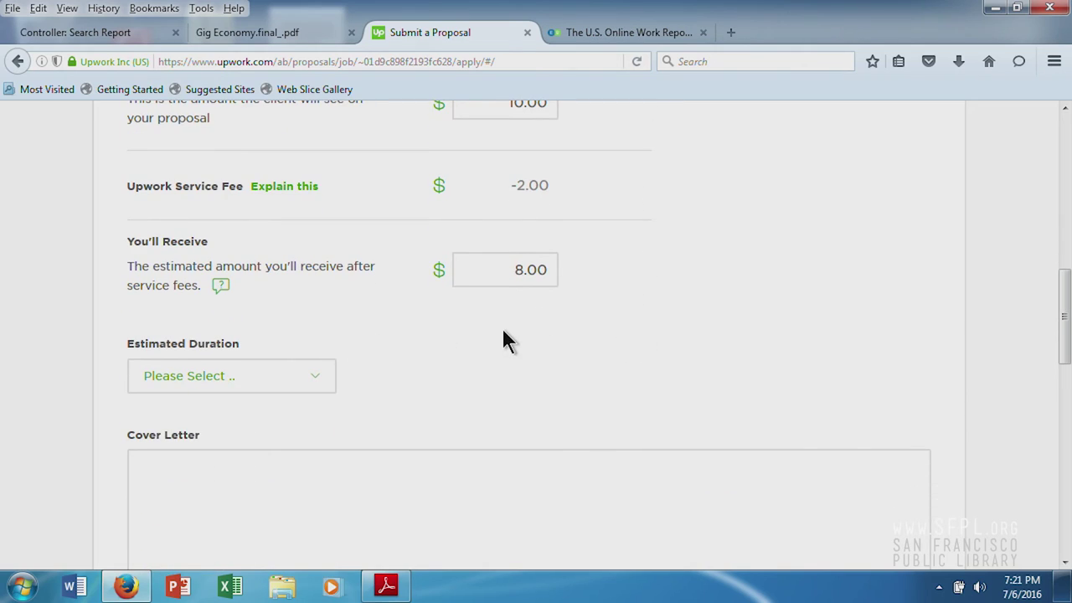
scroll(507, 339, up, 3)
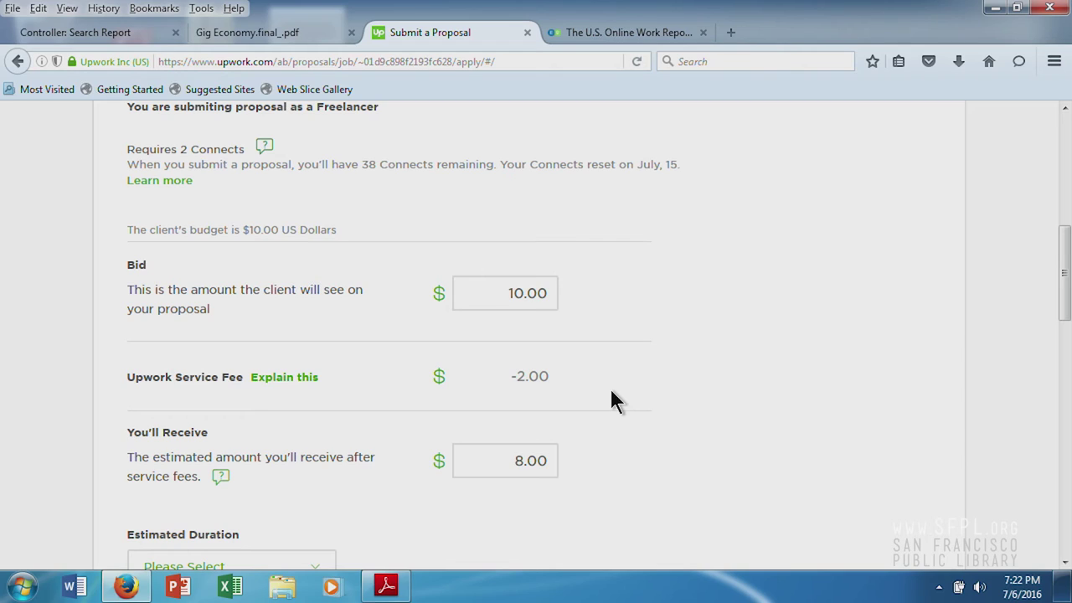
scroll(419, 376, down, 4)
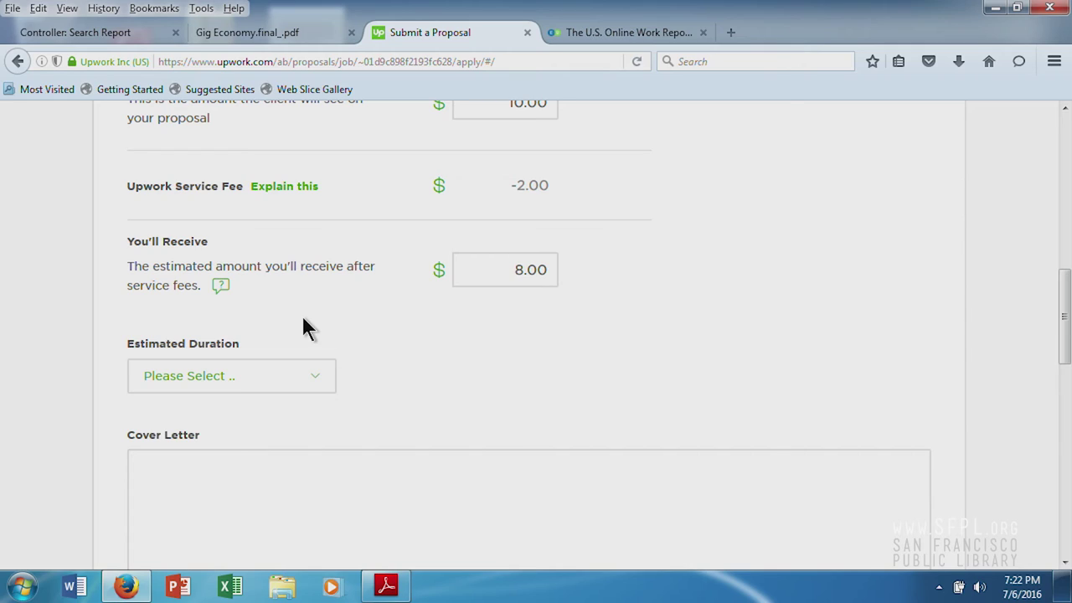
key(Tab)
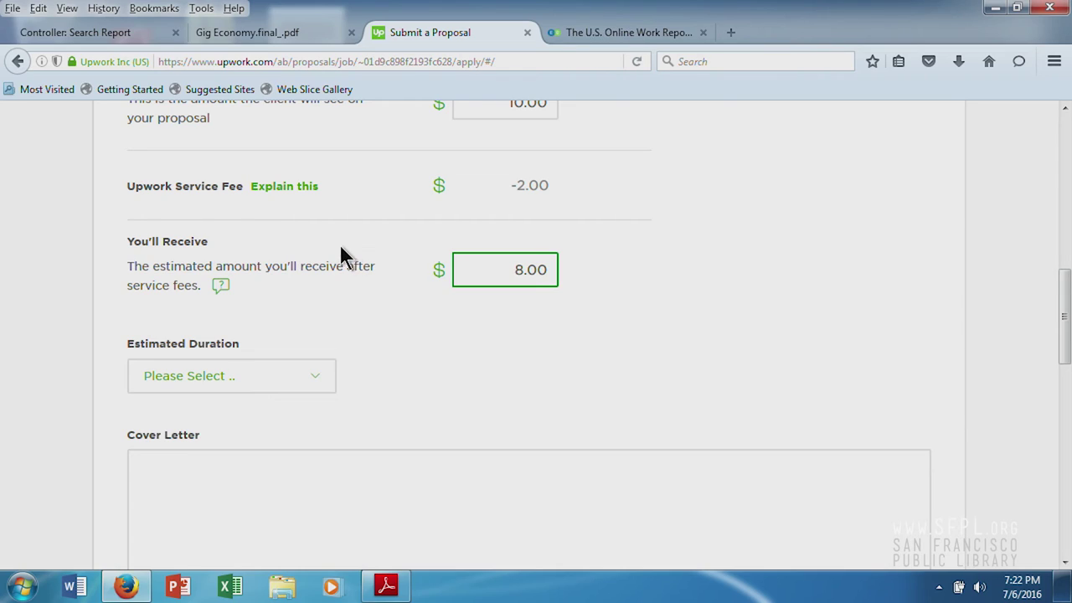
click(327, 247)
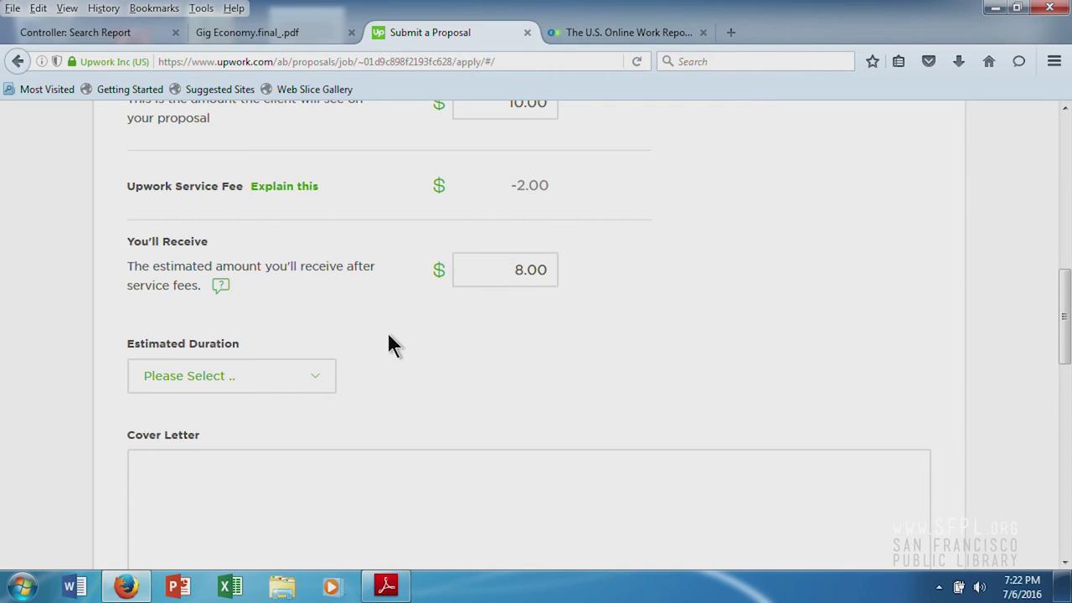
- Set the proposal's estimated duration to less than 1 week and place the cursor in the cover letter
scroll(389, 335, down, 2)
click(320, 277)
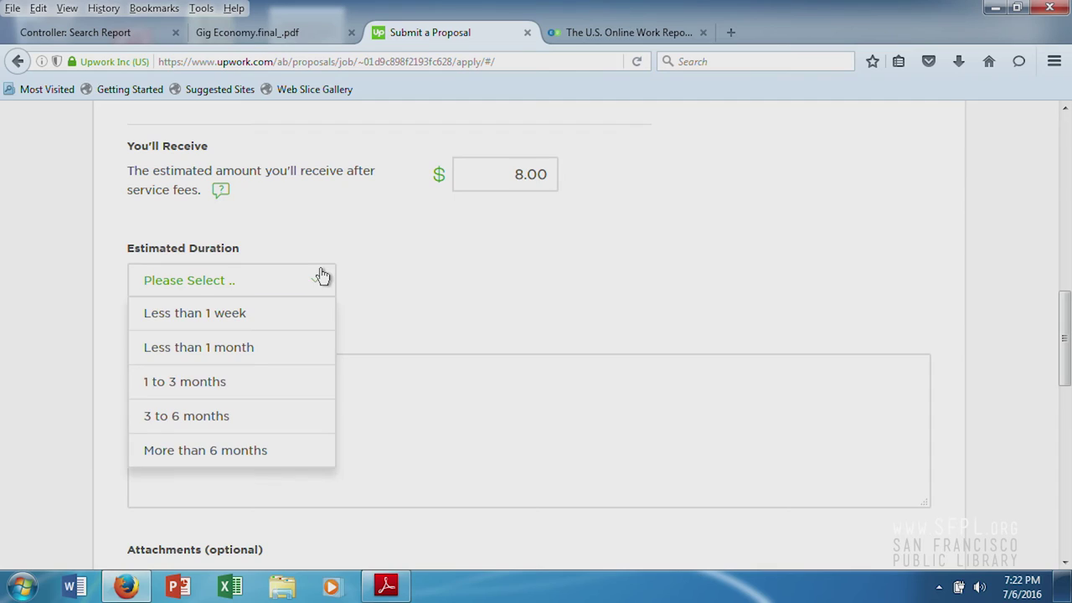
click(330, 316)
click(372, 416)
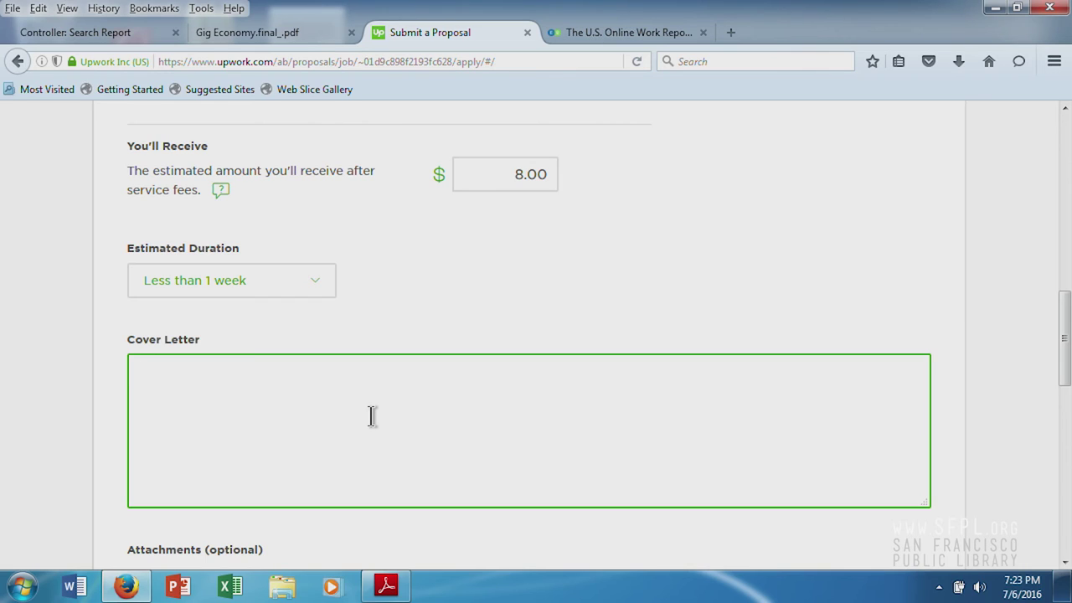
- Review the proposal's cover letter and attachments sections, and cancel the proposal without submitting it
scroll(358, 260, down, 2)
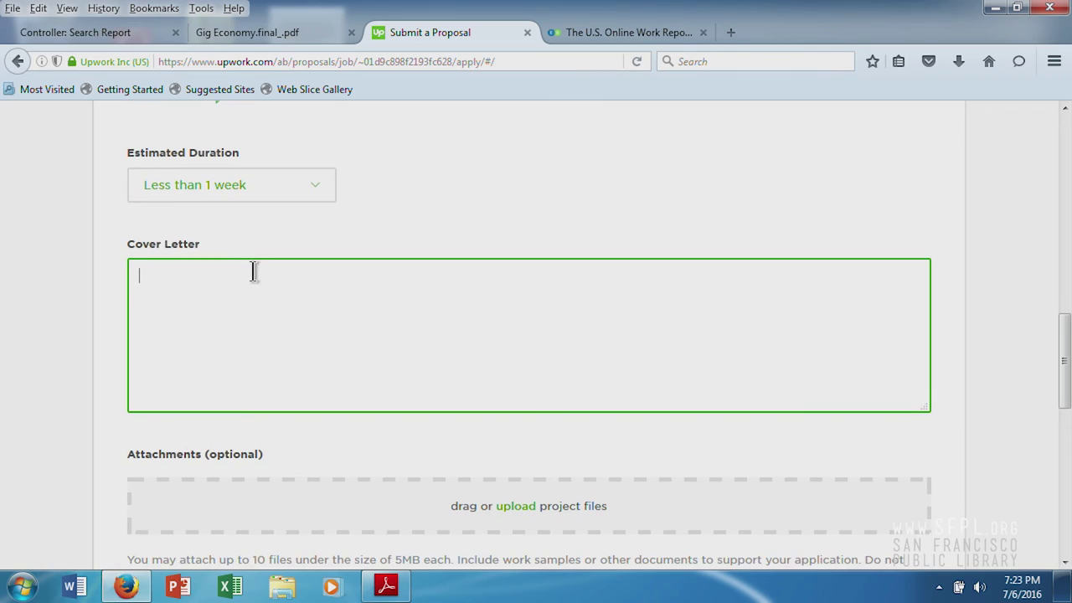
drag(220, 244, 124, 238)
click(218, 244)
scroll(535, 478, down, 4)
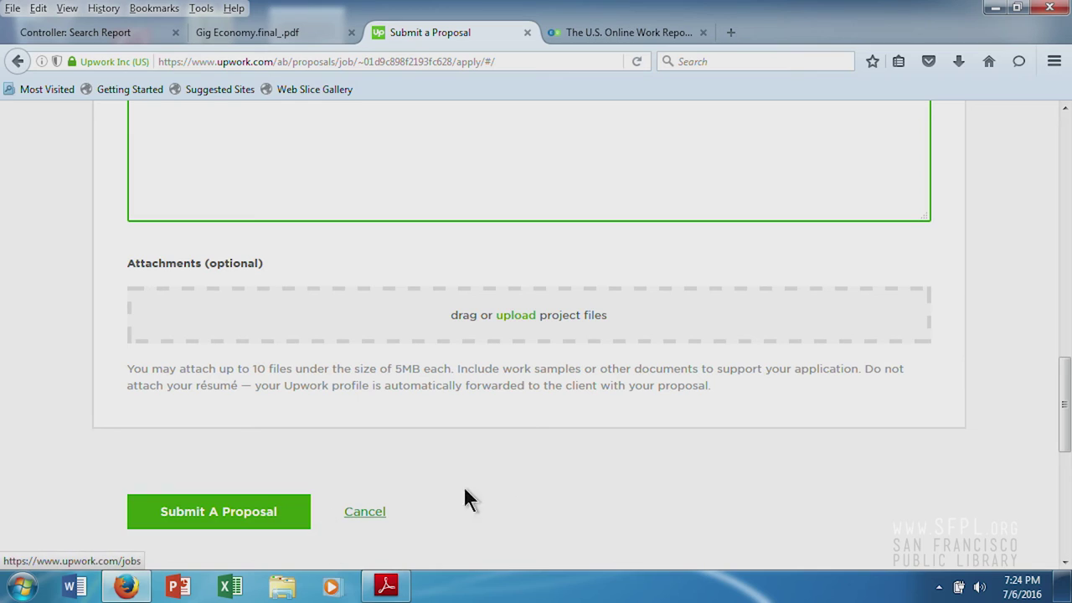
click(365, 510)
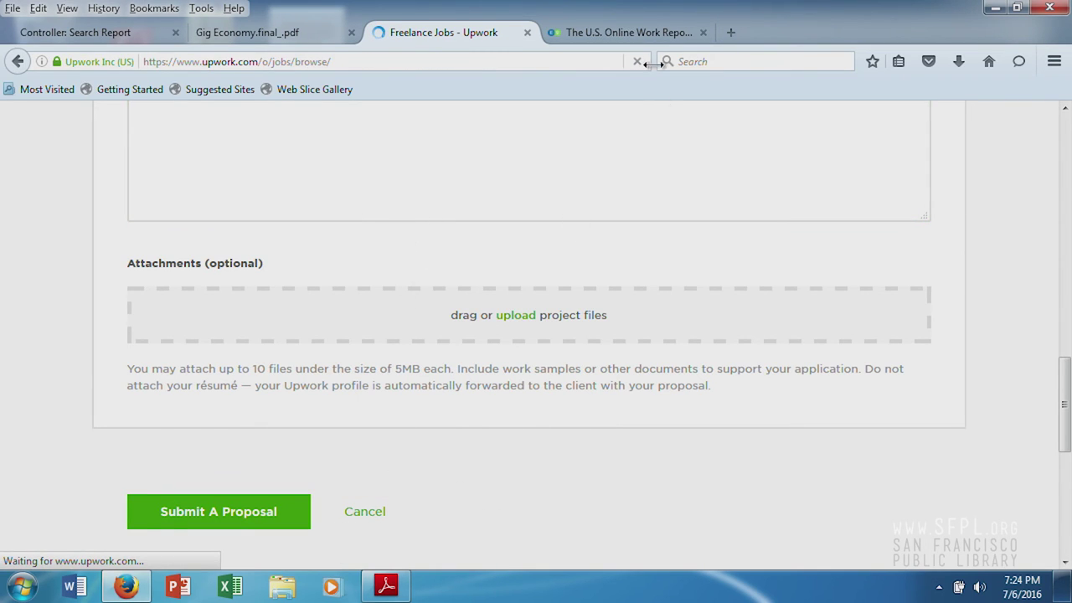
- Switch to the U.S. Online Work Report and examine its headline figures on spending, freelancers and job postings
click(605, 31)
scroll(729, 320, down, 3)
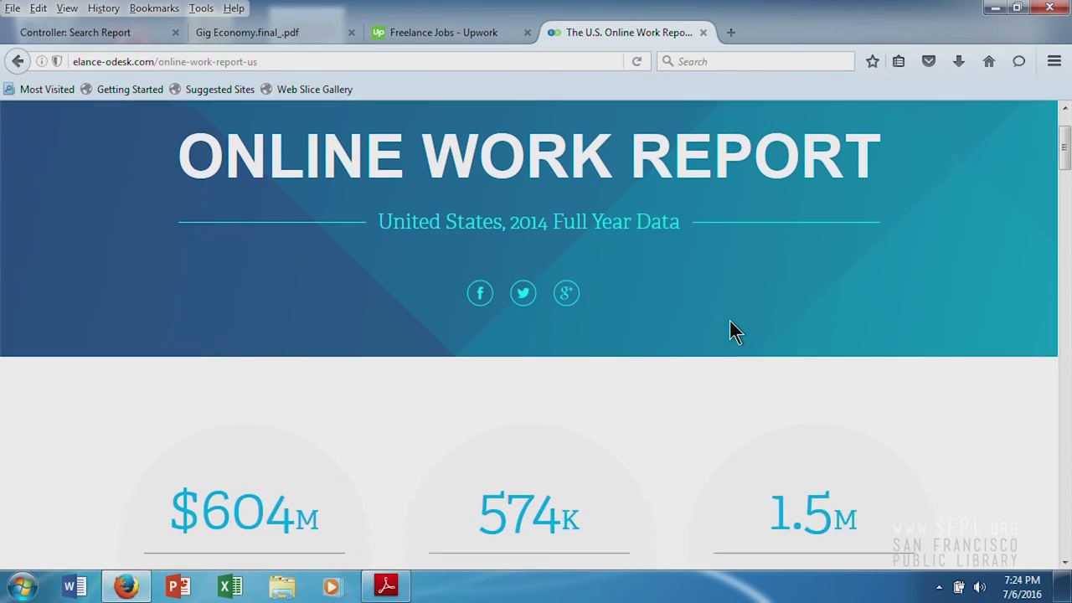
scroll(729, 321, up, 3)
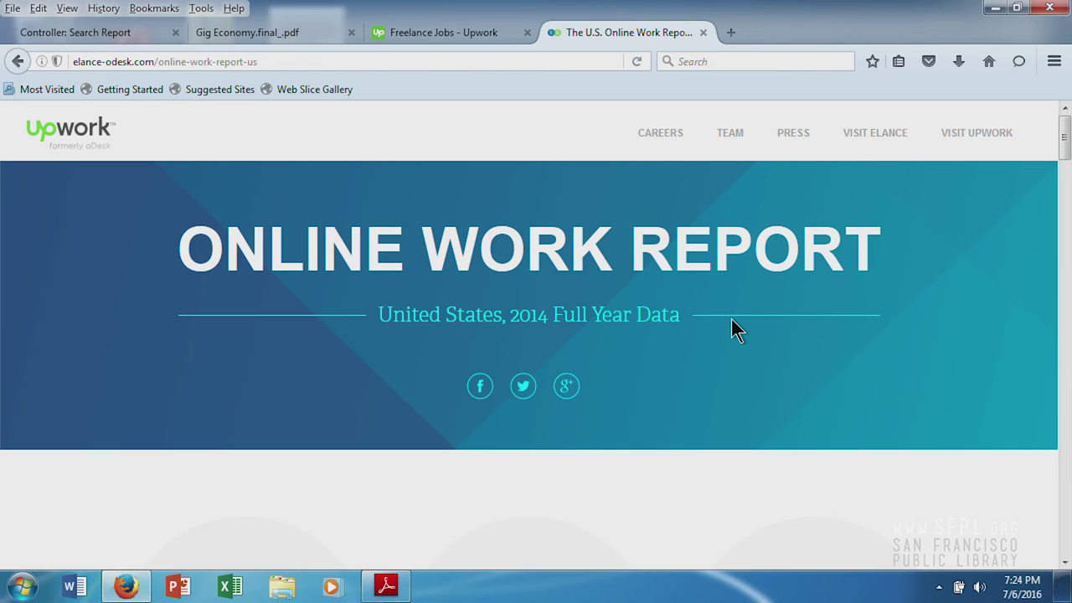
scroll(726, 319, down, 3)
scroll(722, 319, up, 3)
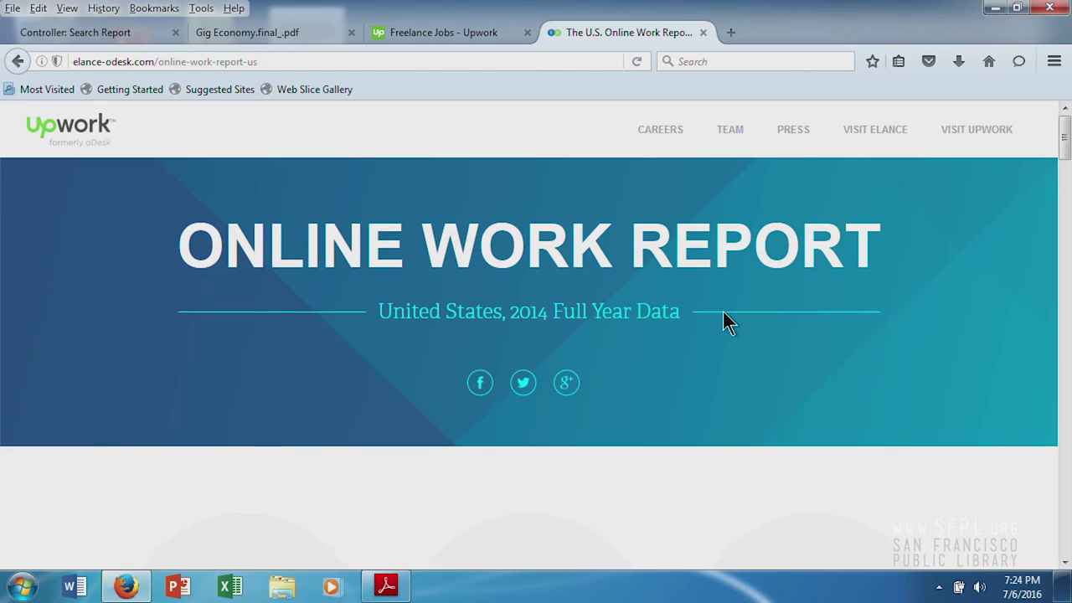
scroll(725, 319, down, 3)
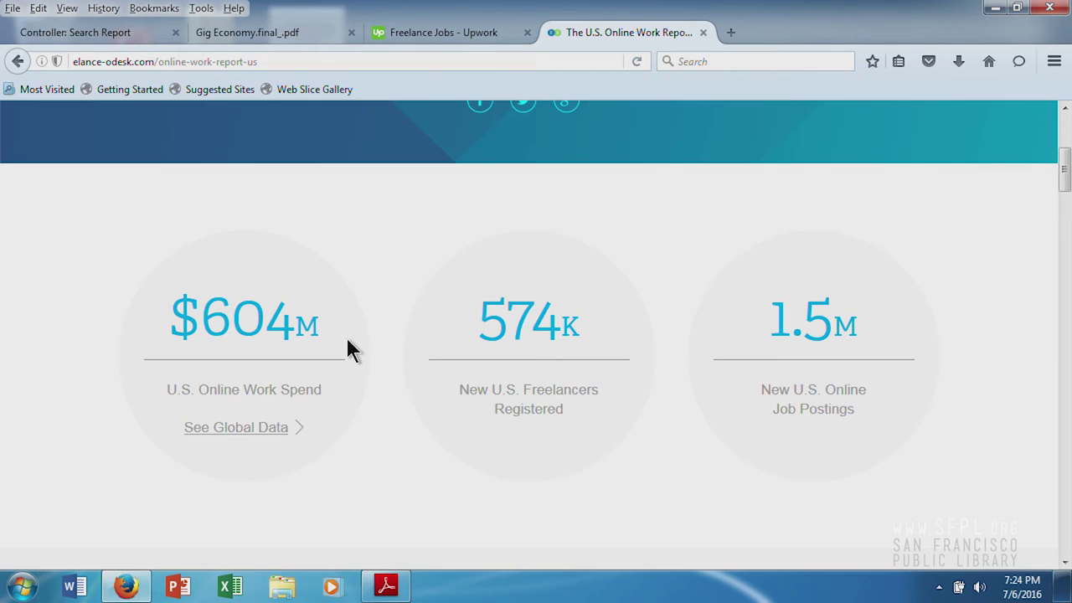
- Open the global data report in a new tab and bring its headline figures into view
right_click(256, 428)
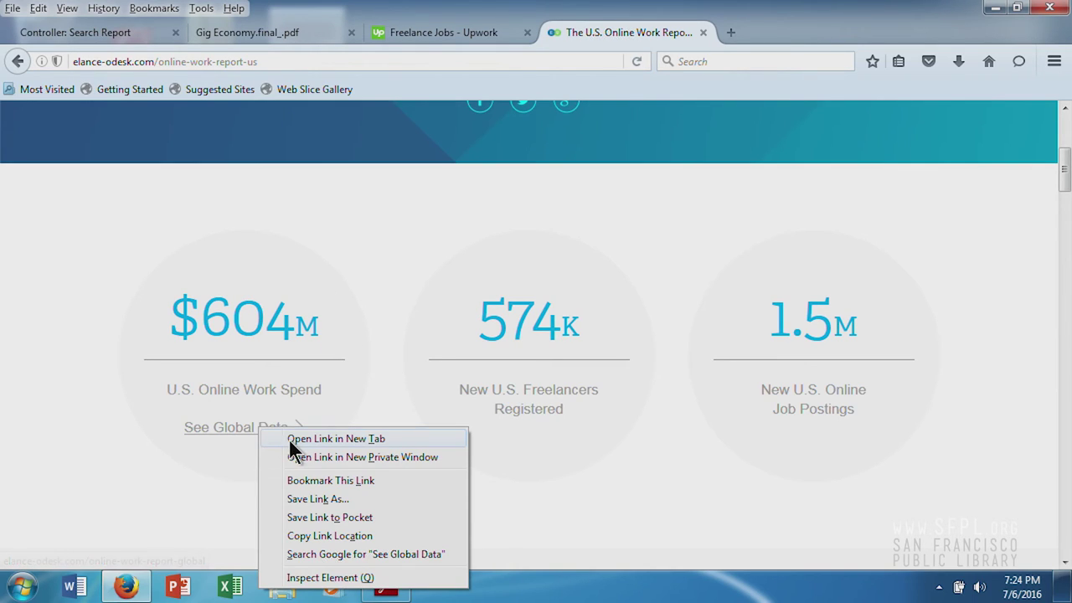
click(293, 440)
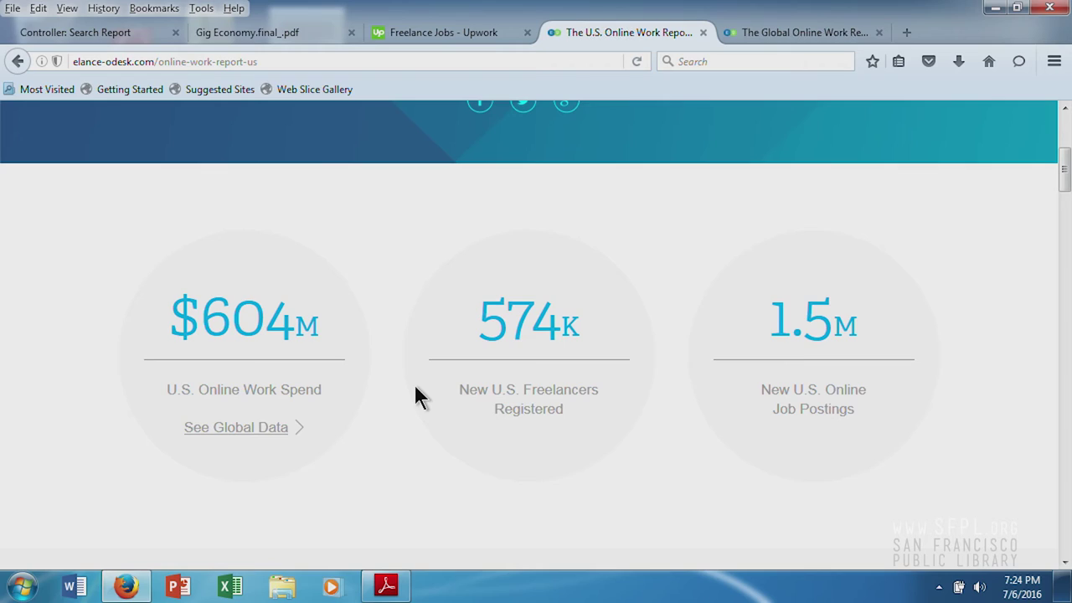
drag(199, 389, 296, 387)
click(297, 387)
click(742, 32)
scroll(820, 363, down, 3)
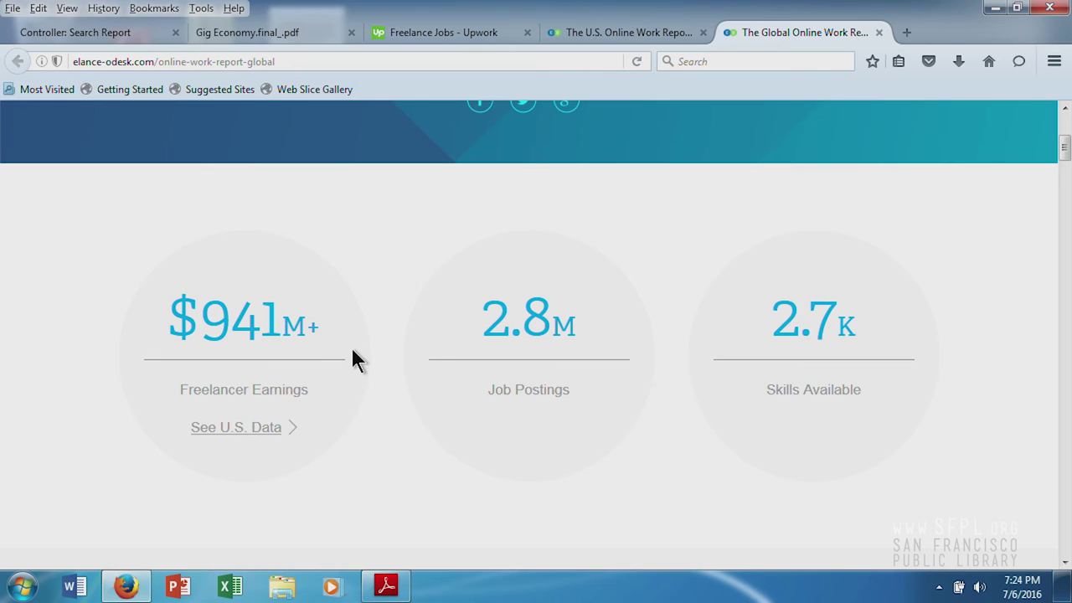
- Examine the global report's job postings, available skills and freelance earnings sections
drag(576, 402, 500, 316)
click(492, 299)
drag(771, 328, 845, 325)
click(889, 362)
scroll(908, 322, down, 2)
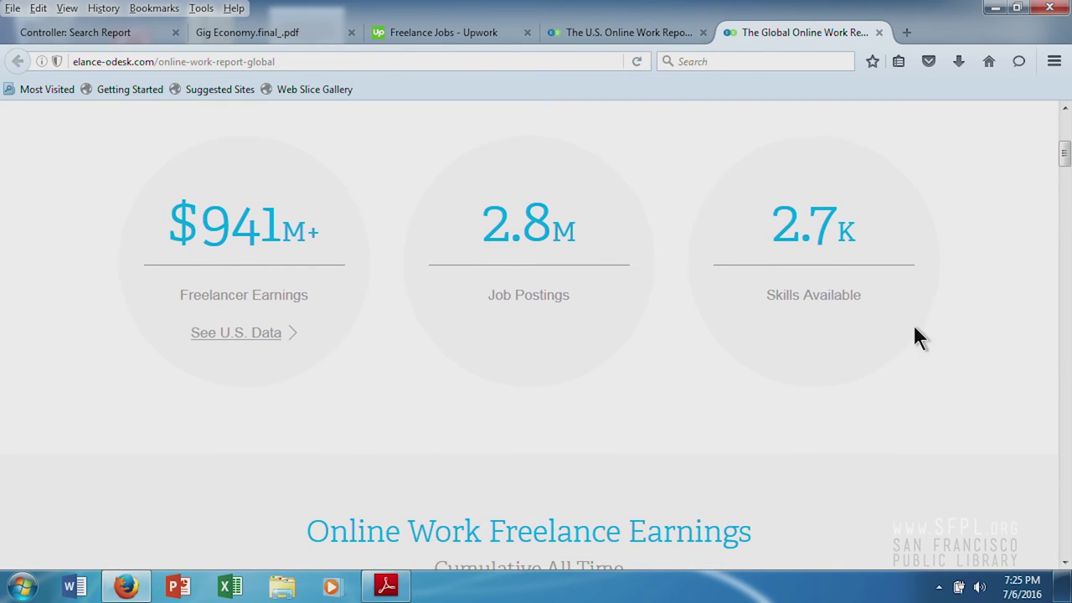
scroll(918, 326, down, 6)
scroll(918, 326, up, 8)
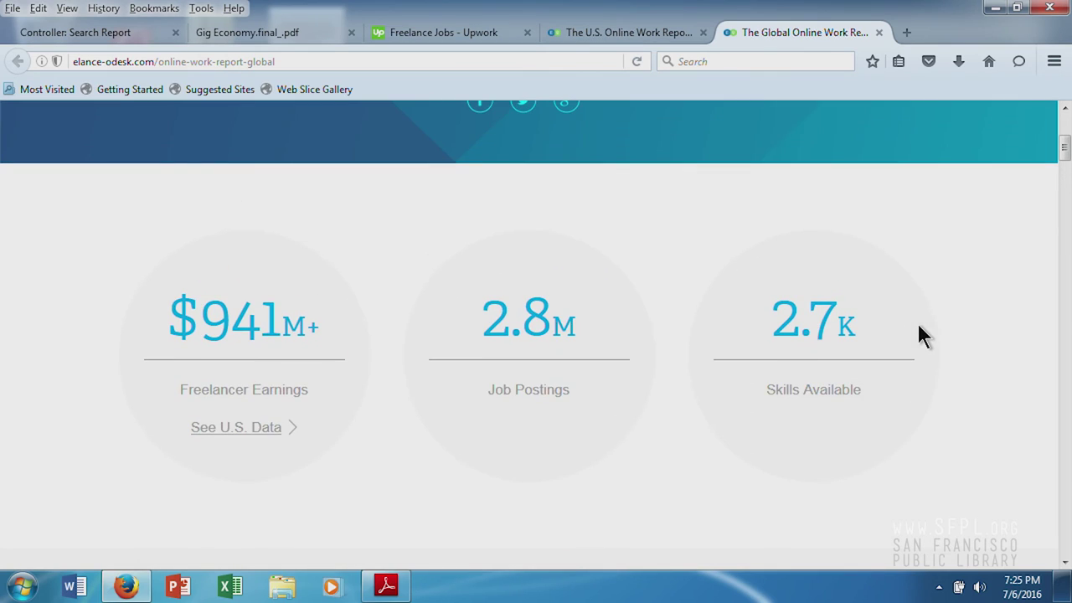
- Return to Upwork's Freelance Jobs page and place the cursor in the job search field
click(454, 34)
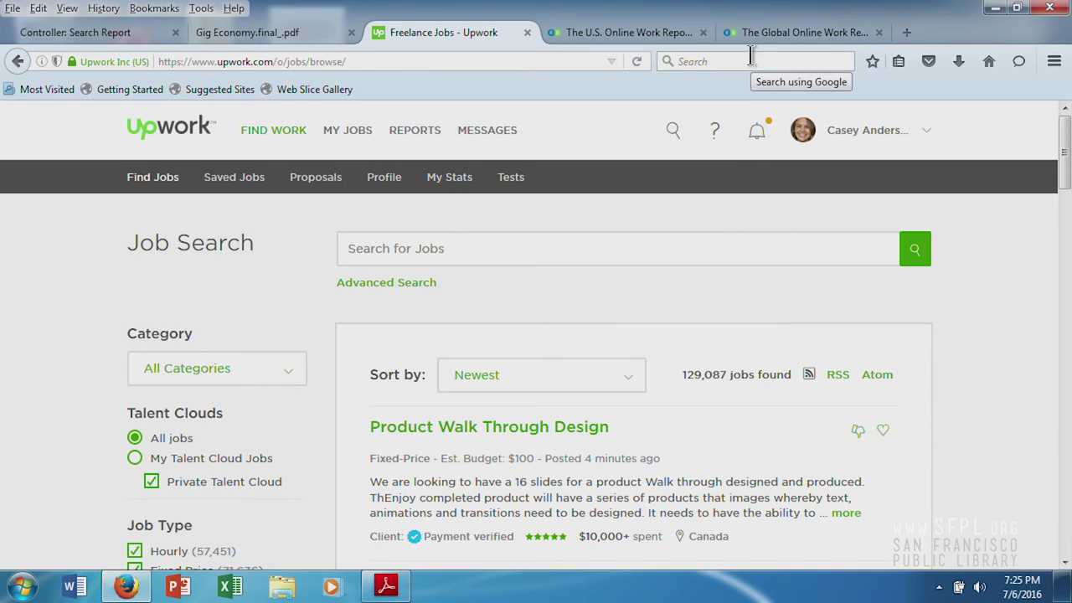
click(645, 257)
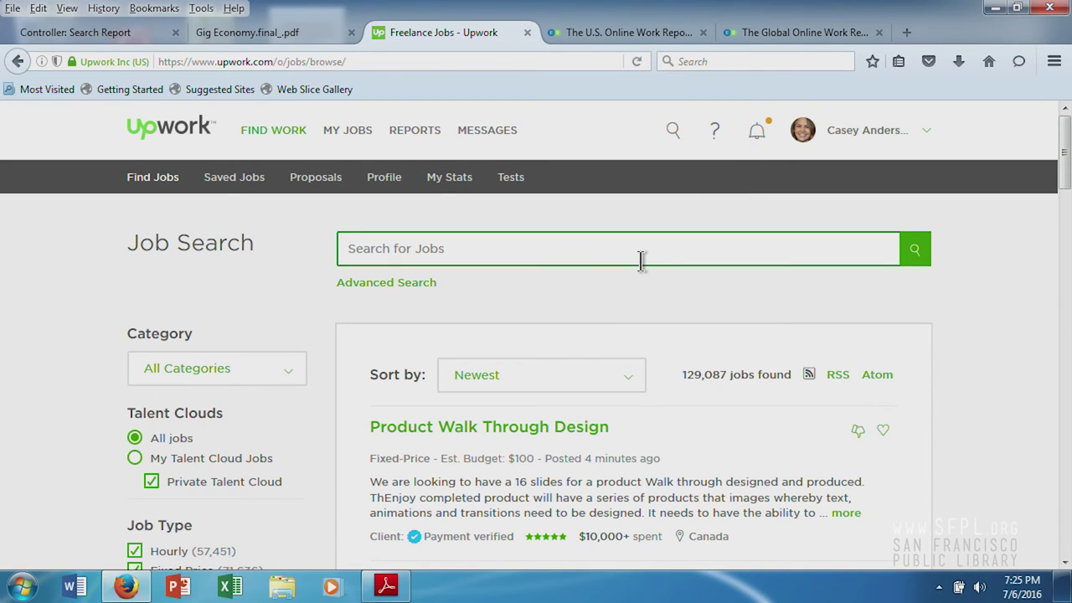